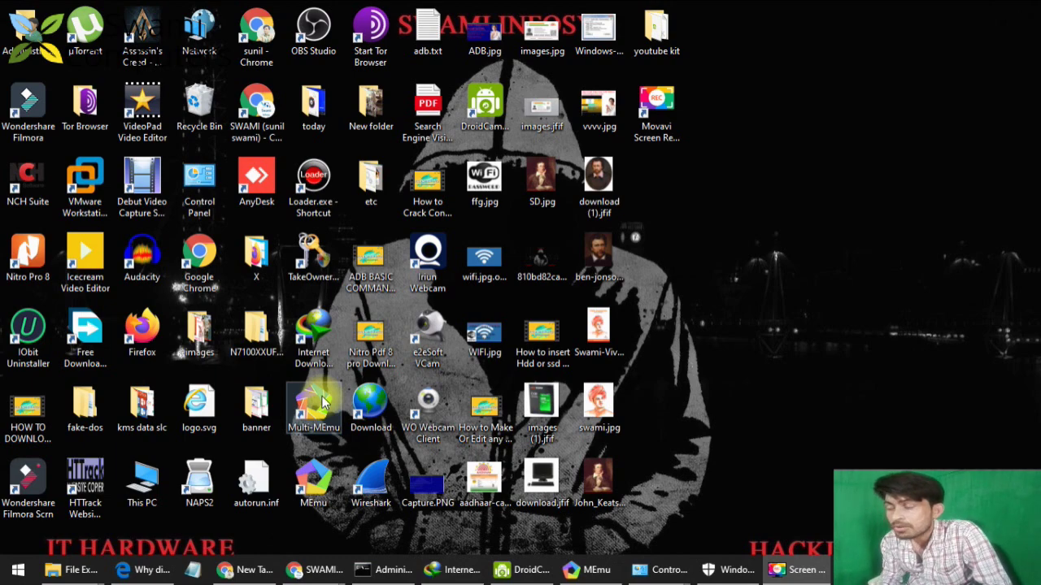
# Open the youtube kit folder and unpack the Bandicam zip there with 7-Zip Extract Here.
pyautogui.doubleClick(657, 32)
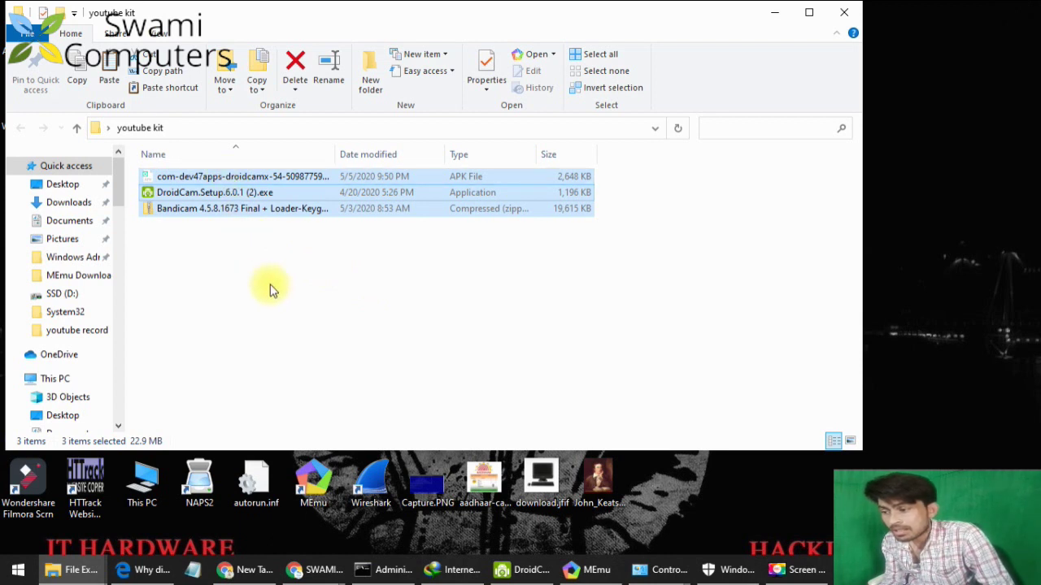
pyautogui.click(270, 247)
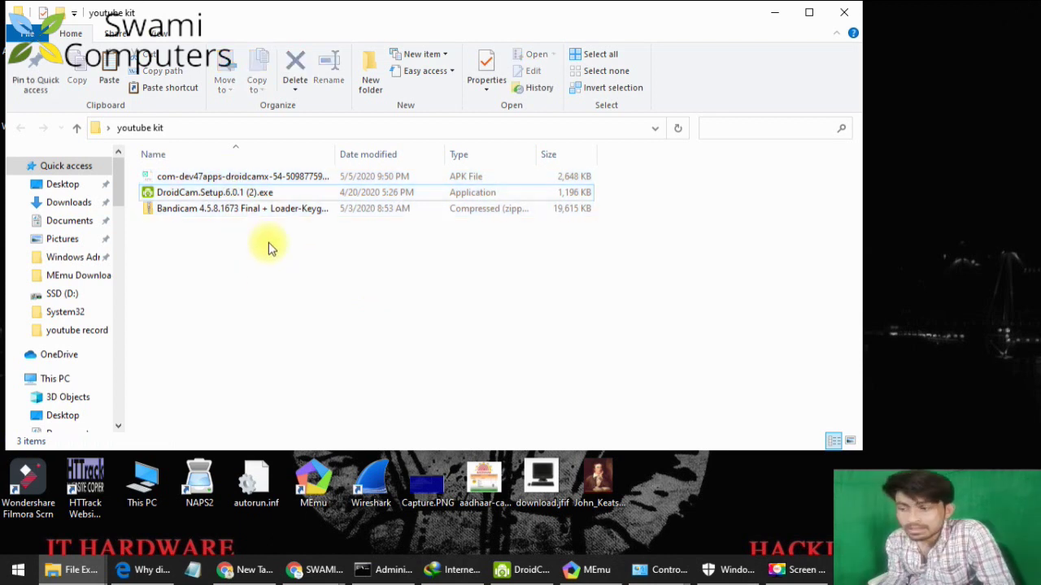
pyautogui.click(241, 211)
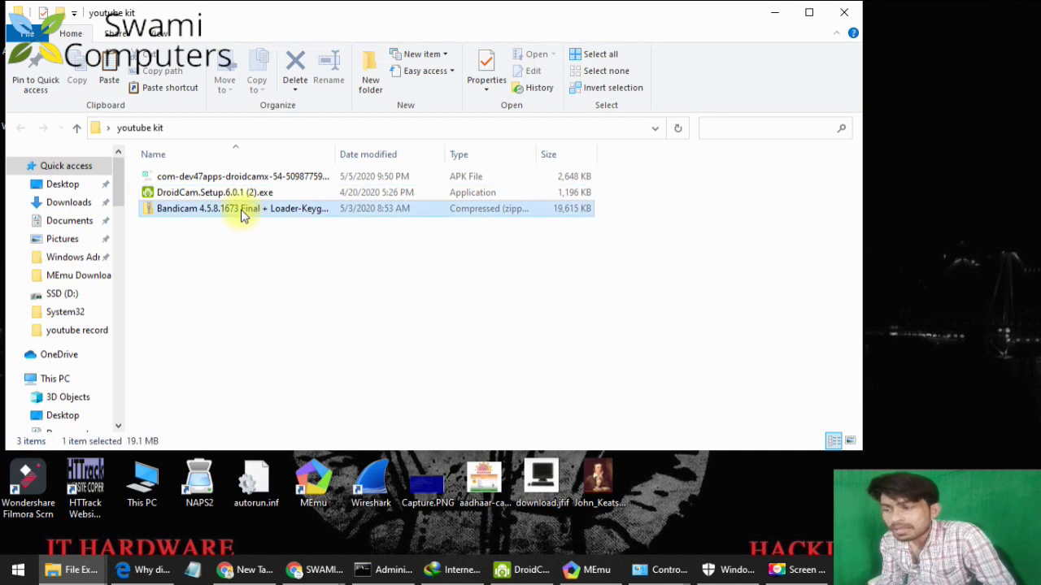
pyautogui.rightClick(203, 224)
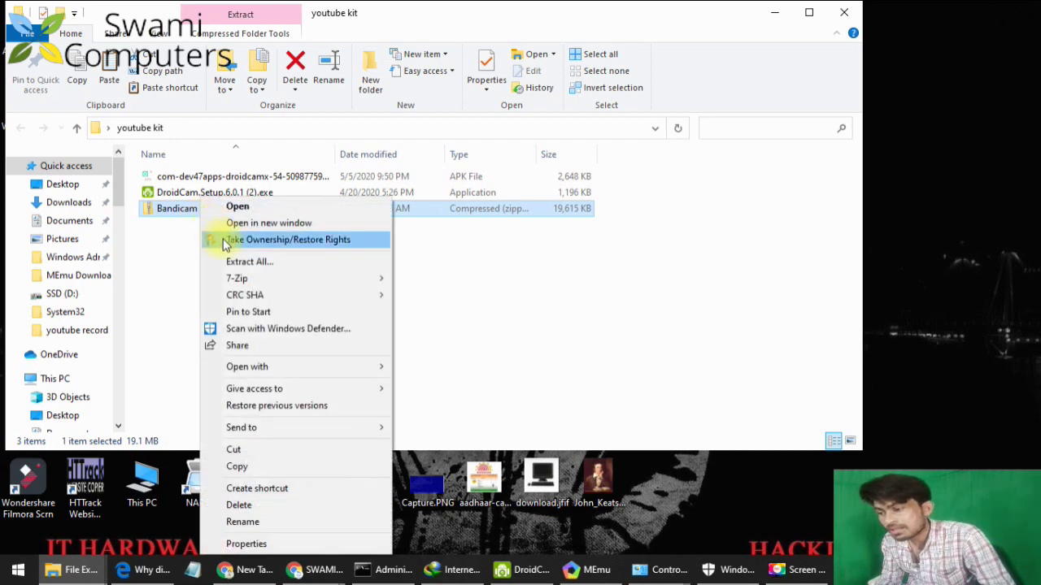
pyautogui.moveTo(262, 274)
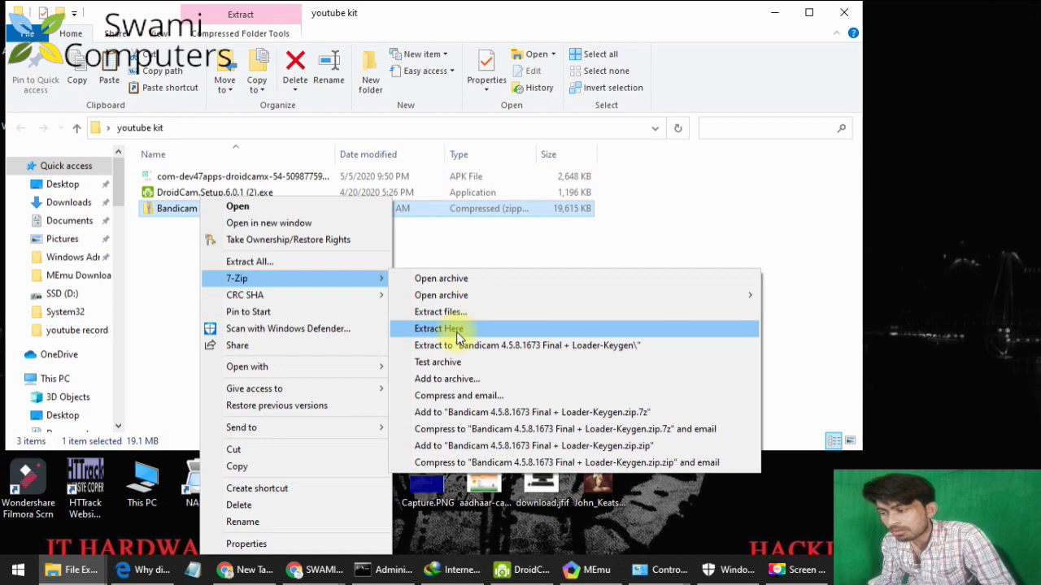
pyautogui.click(456, 329)
# Run bdcamsetup.exe from the extracted Setup folder, then open the Loader-Keygen folder.
pyautogui.doubleClick(243, 175)
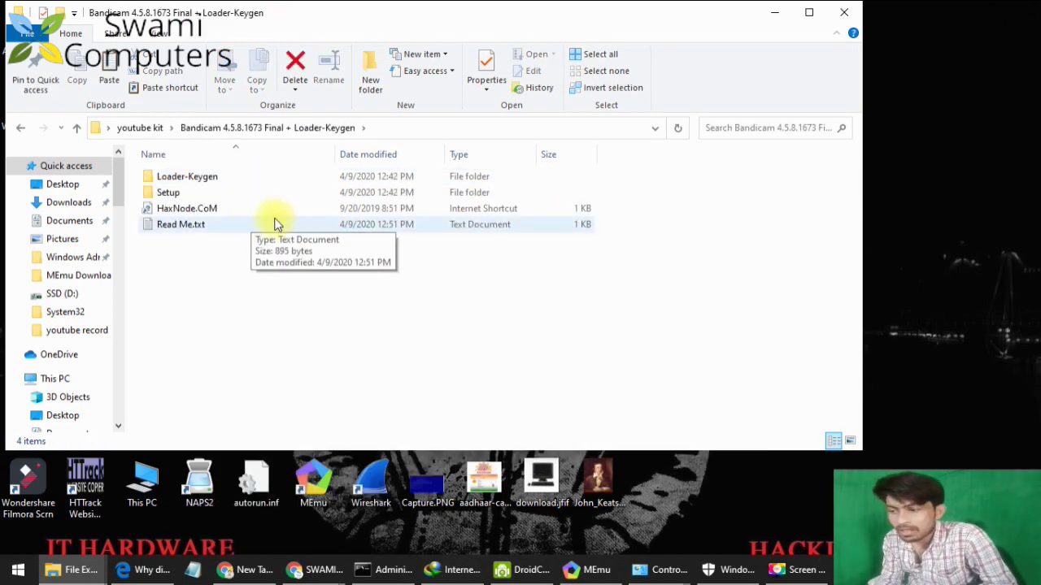
pyautogui.doubleClick(180, 197)
pyautogui.doubleClick(195, 178)
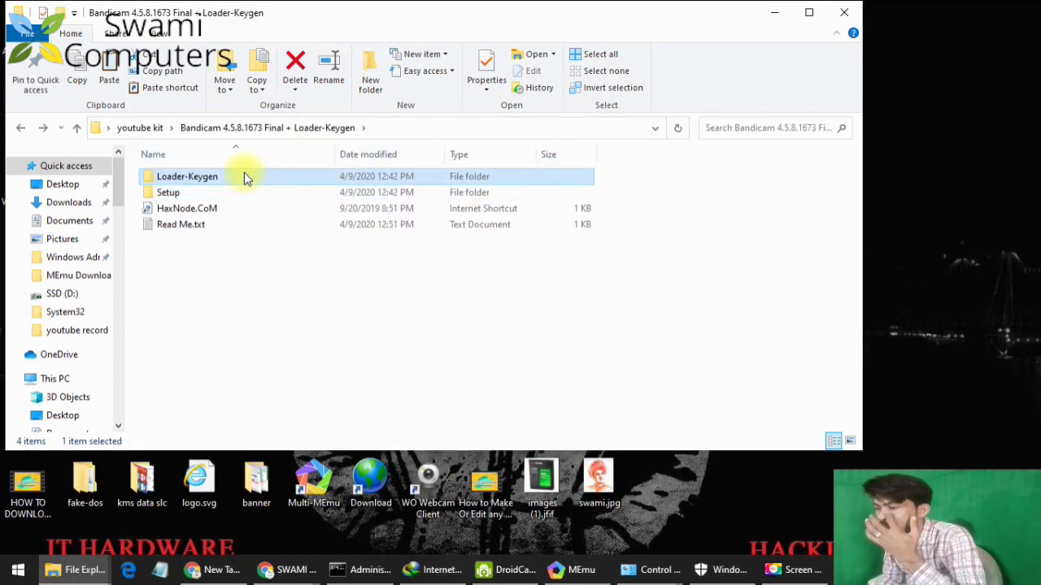
pyautogui.doubleClick(244, 172)
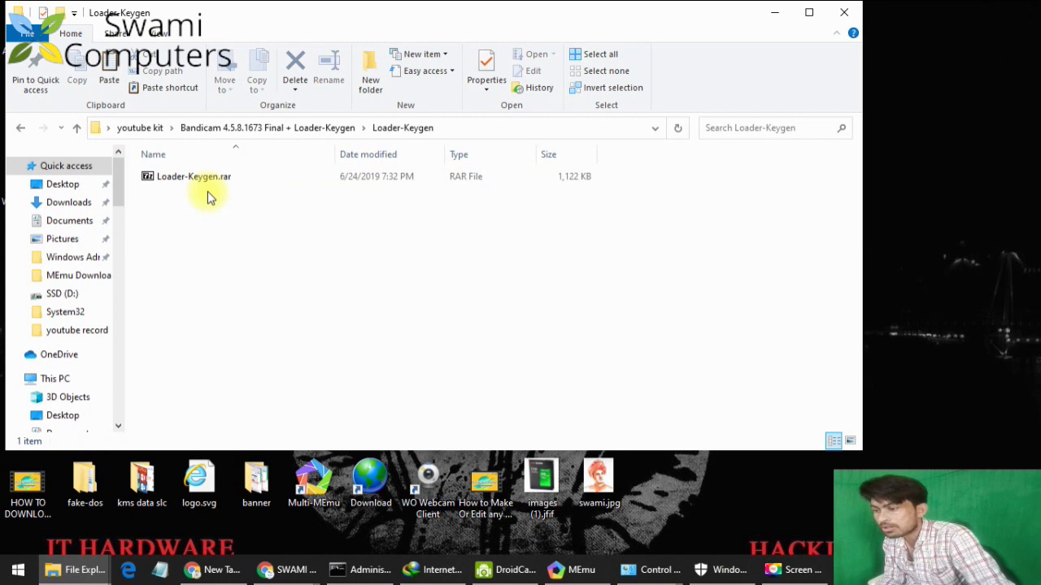
# Extract Loader-Keygen.rar into its own folder with 7-Zip and open that subfolder.
pyautogui.rightClick(264, 175)
pyautogui.moveTo(342, 214)
pyautogui.click(512, 284)
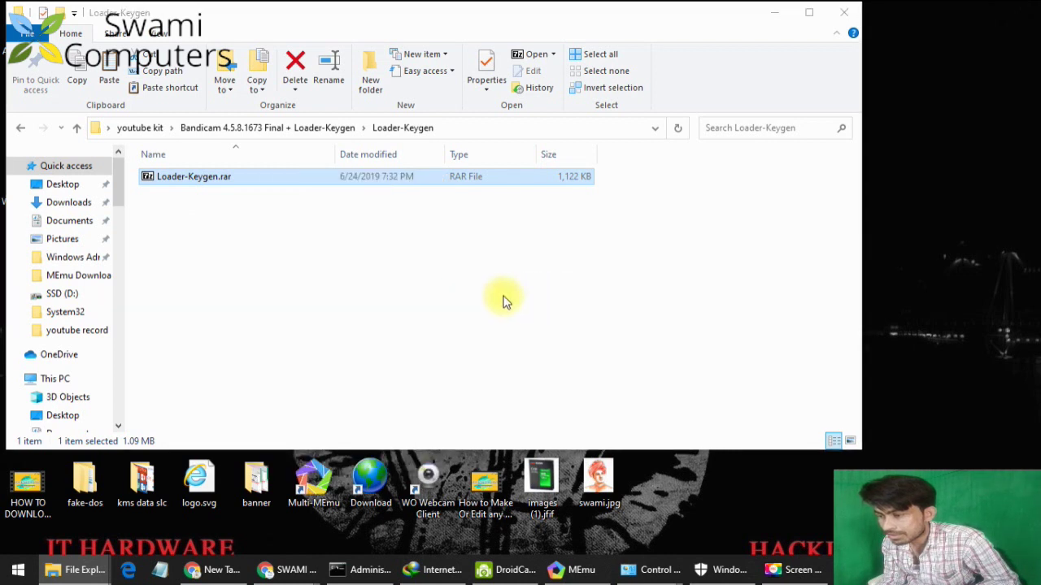
pyautogui.click(336, 286)
pyautogui.doubleClick(236, 176)
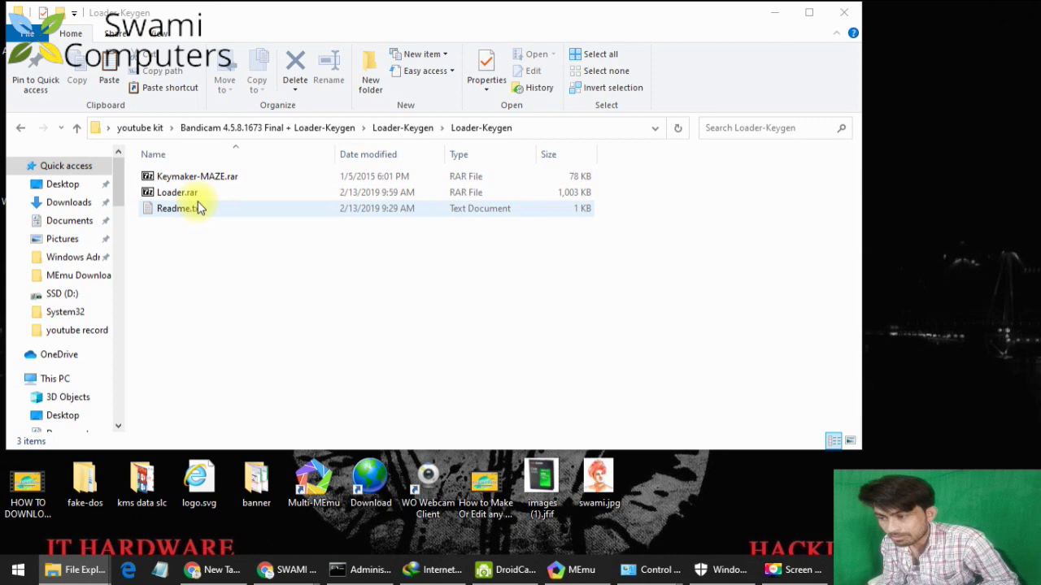
# Extract Keymaker-MAZE.rar, then read and close the Readme.txt install instructions.
pyautogui.rightClick(213, 180)
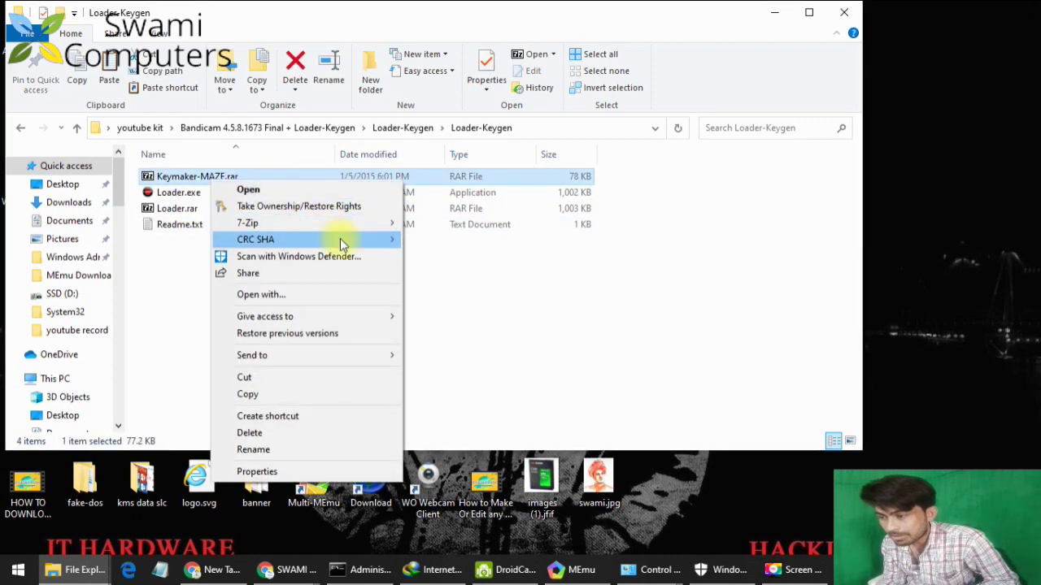
pyautogui.moveTo(340, 225)
pyautogui.click(463, 290)
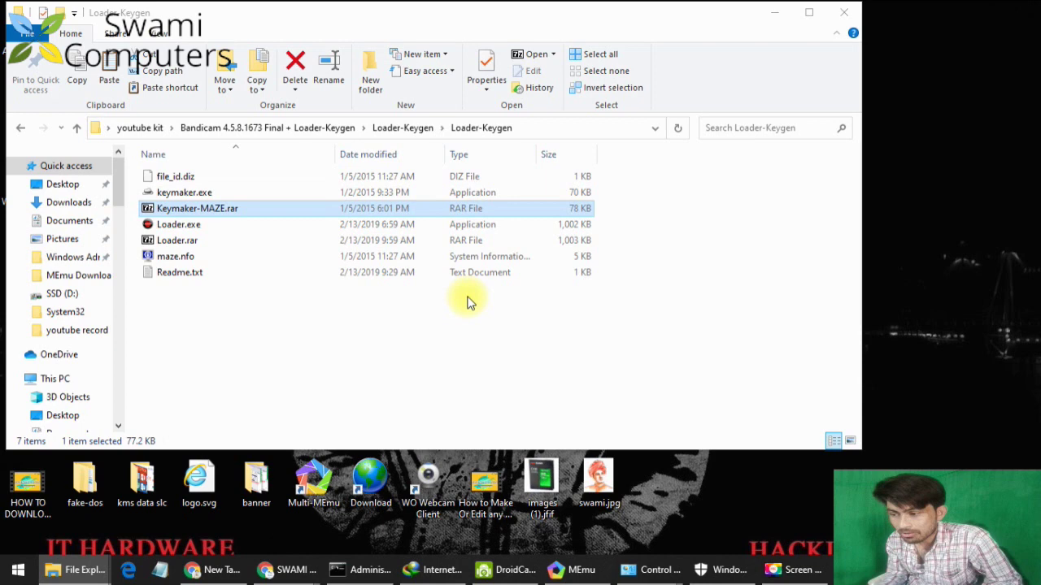
pyautogui.doubleClick(256, 273)
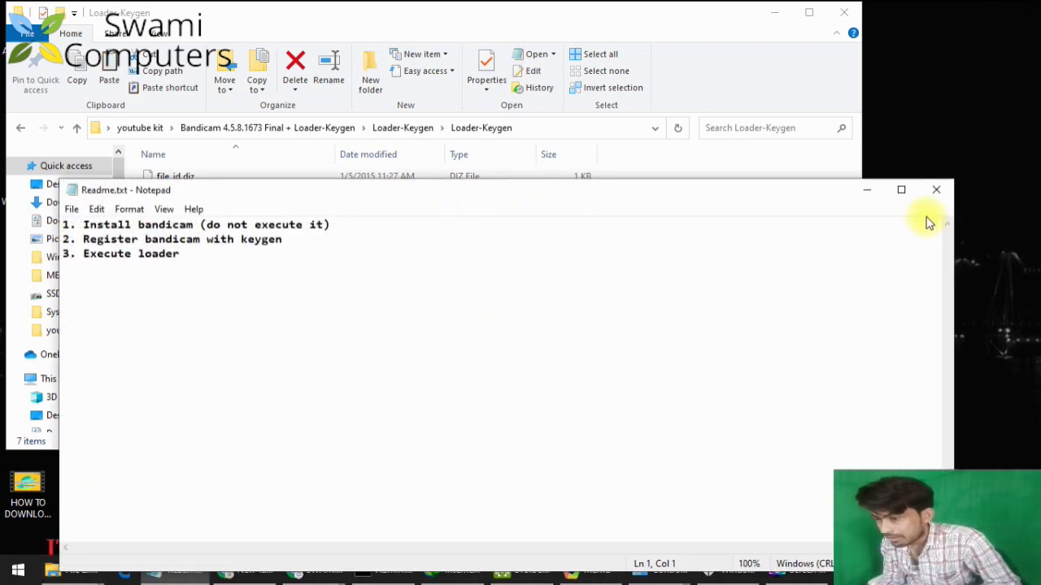
pyautogui.click(936, 190)
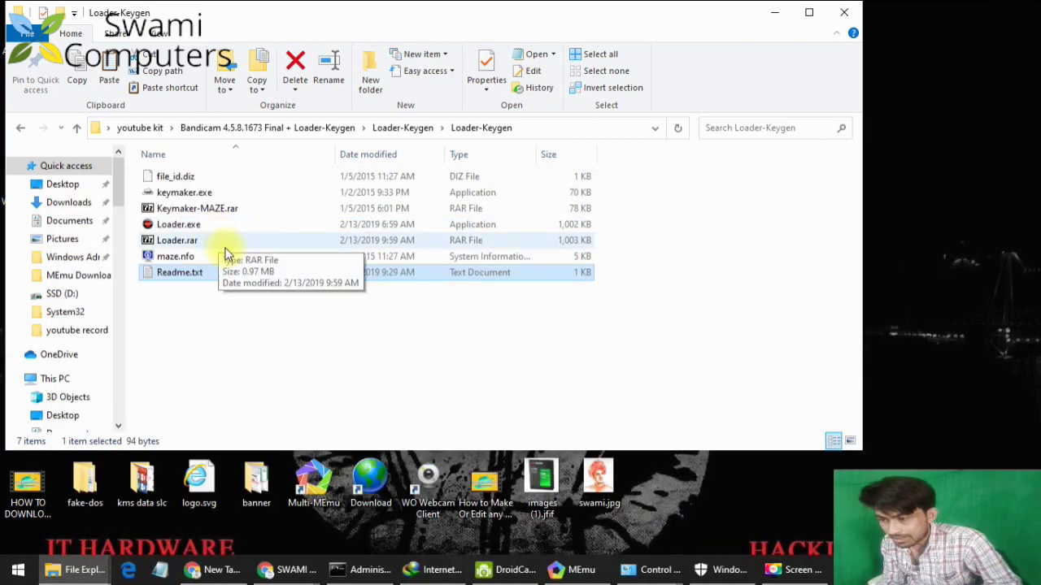
# Register Bandicam in keymaker.exe with an e-mail address, confirm the success message, and close it.
pyautogui.doubleClick(198, 193)
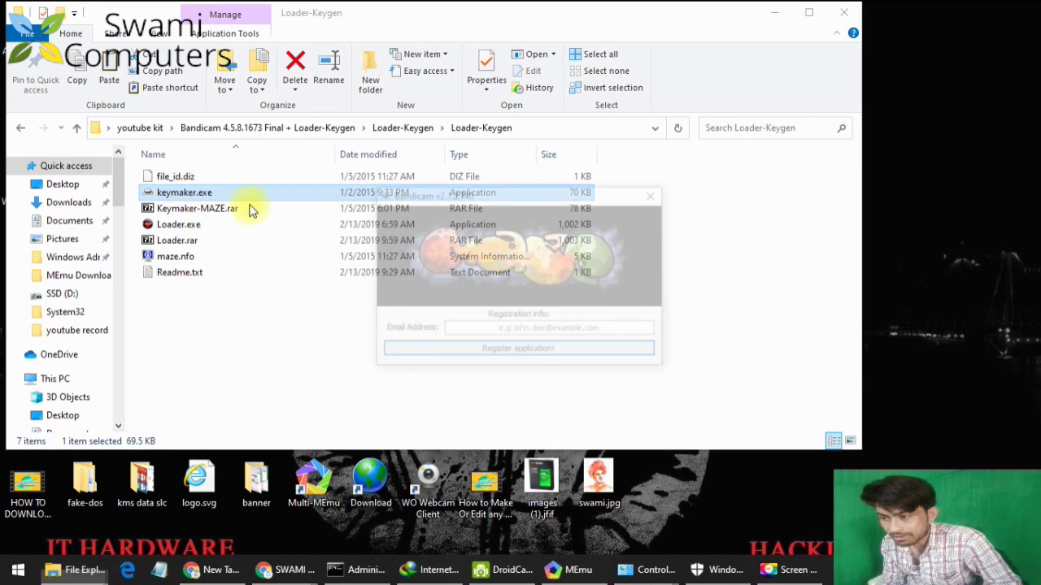
pyautogui.click(500, 330)
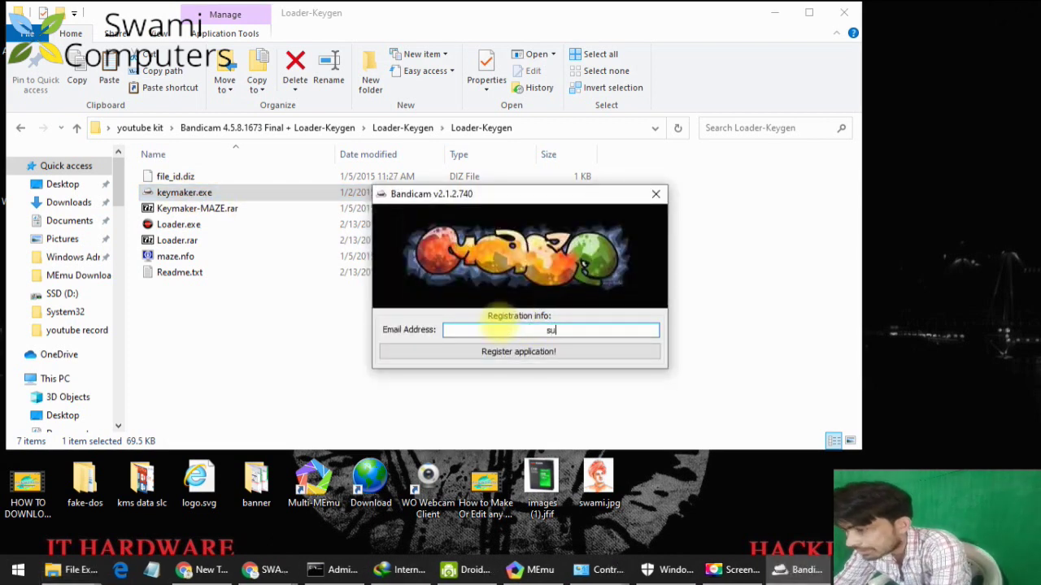
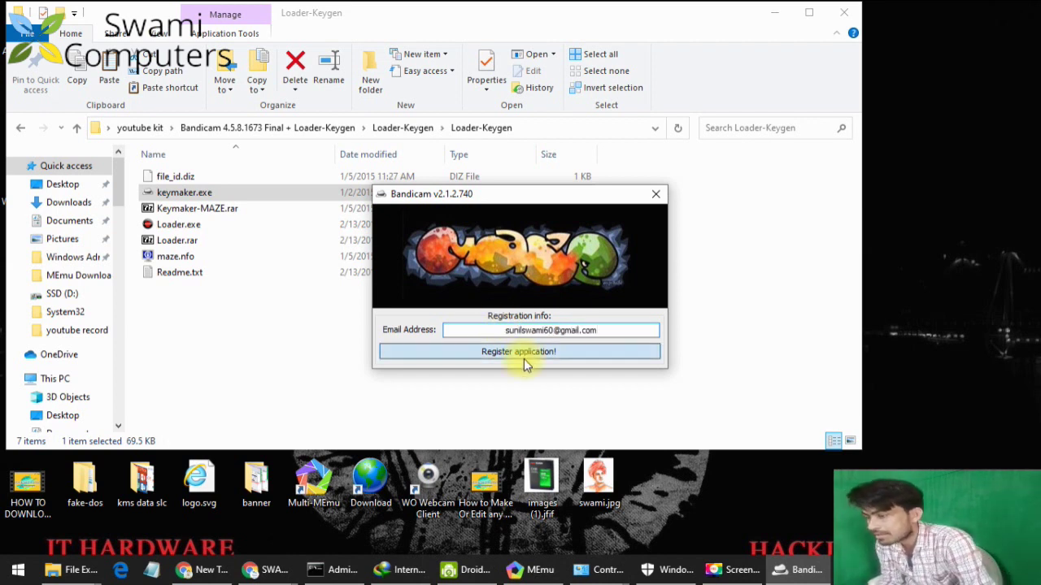
pyautogui.click(524, 359)
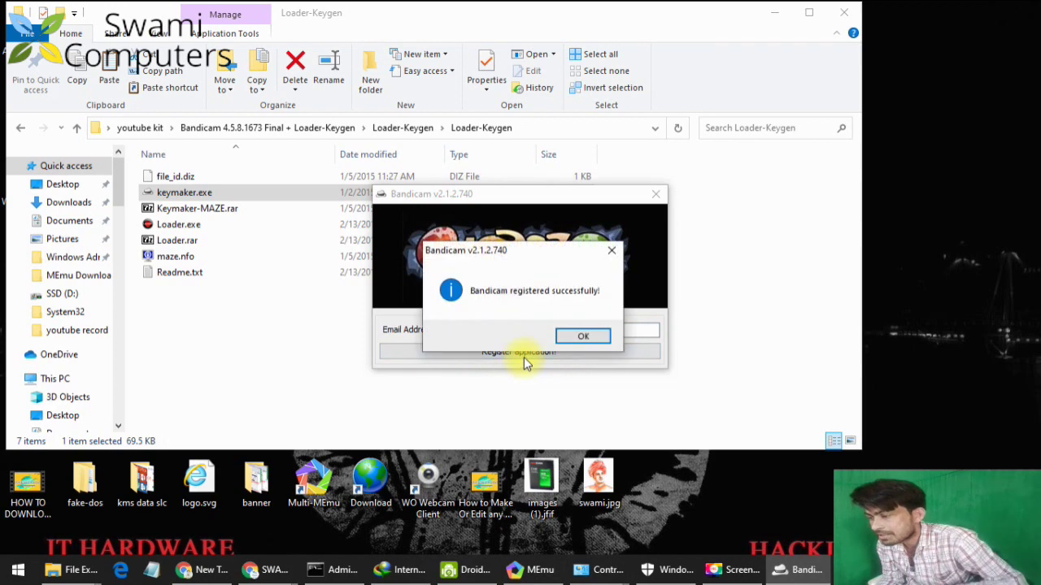
pyautogui.click(604, 337)
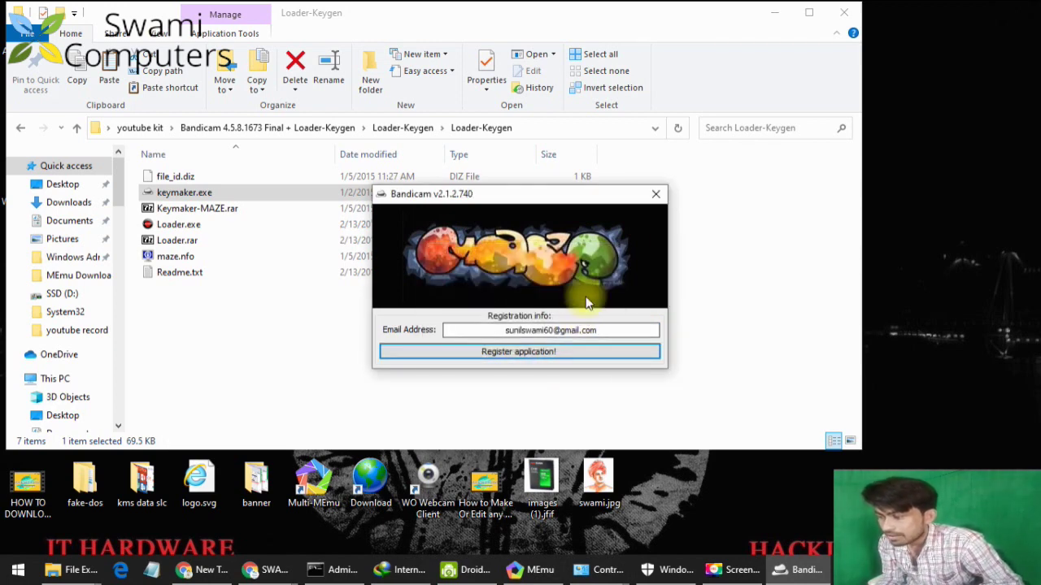
pyautogui.click(648, 201)
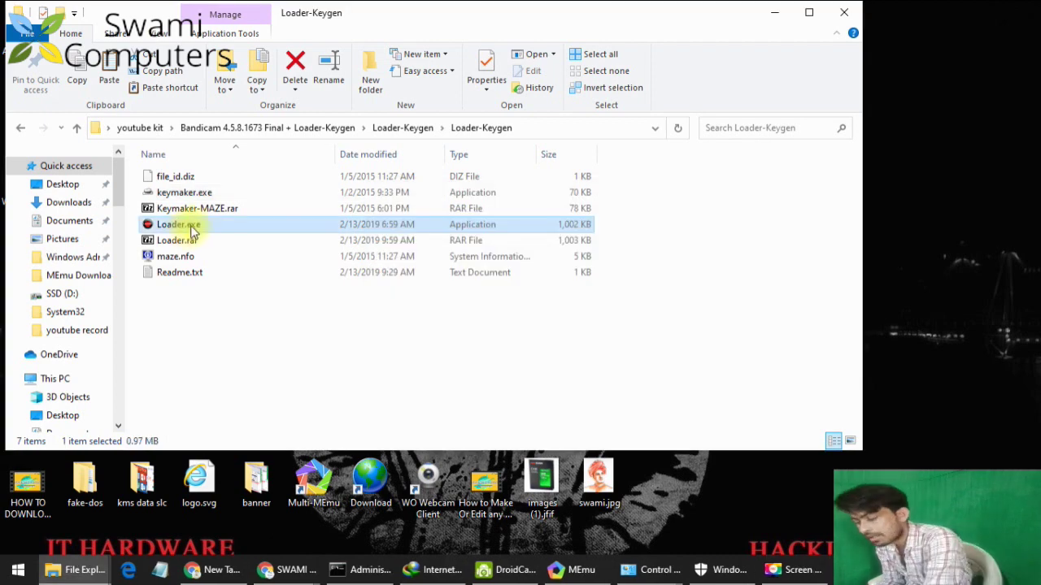
# Copy Loader.exe and paste it into Bandicam's install folder under Program Files (x86).
pyautogui.rightClick(188, 229)
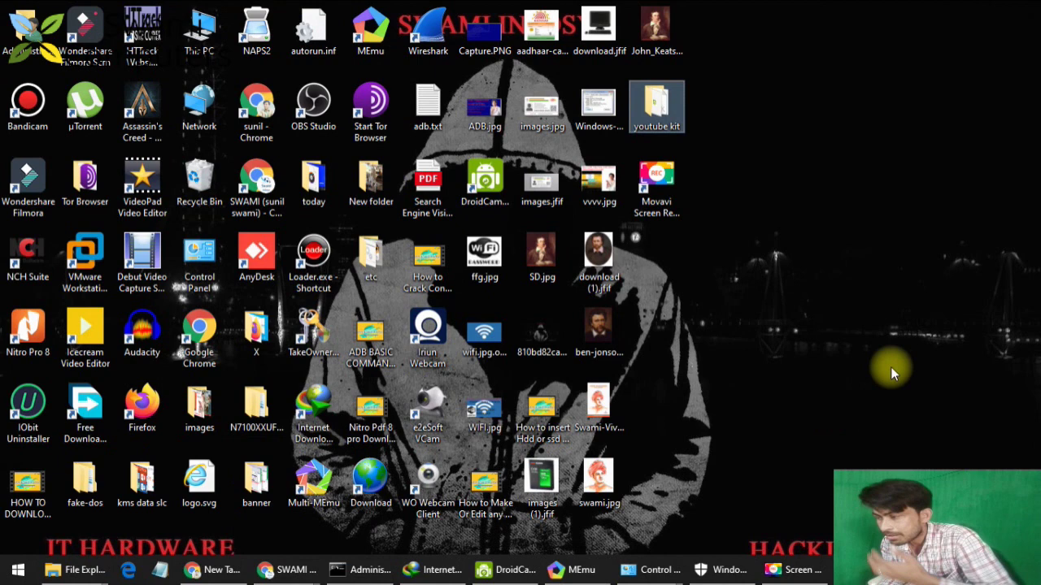
pyautogui.rightClick(16, 118)
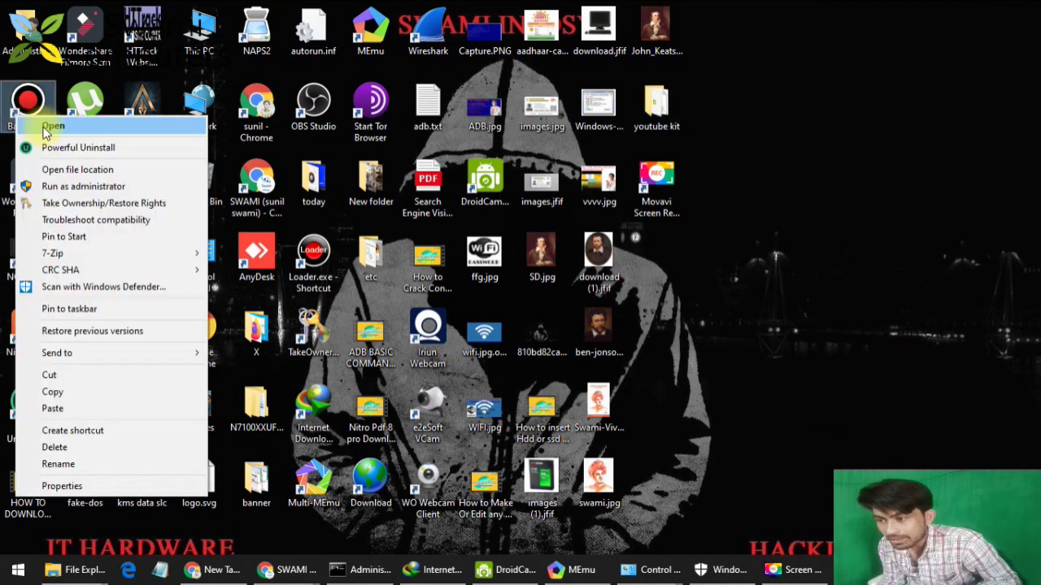
pyautogui.click(48, 169)
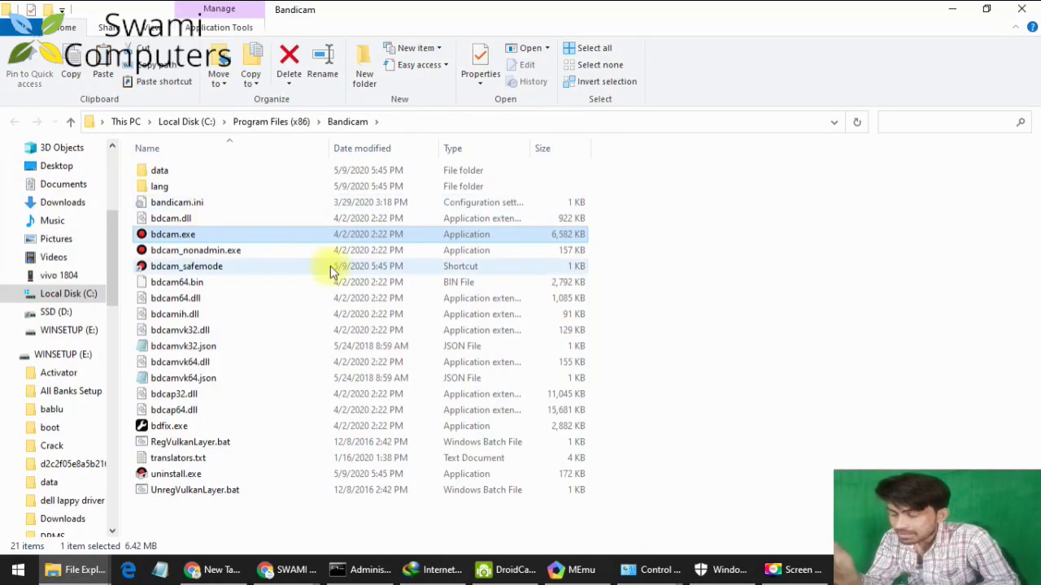
pyautogui.rightClick(762, 278)
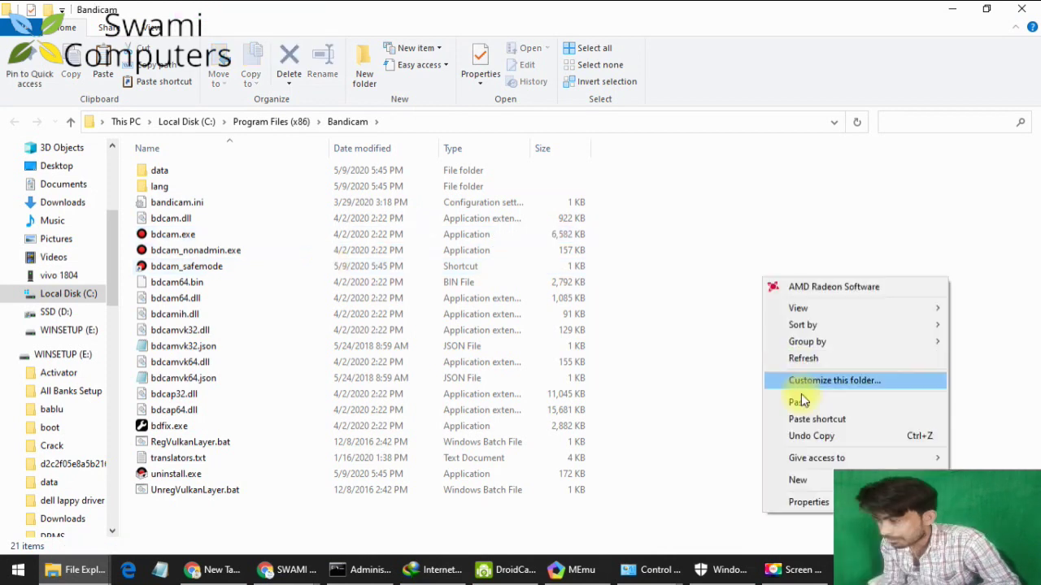
pyautogui.click(800, 402)
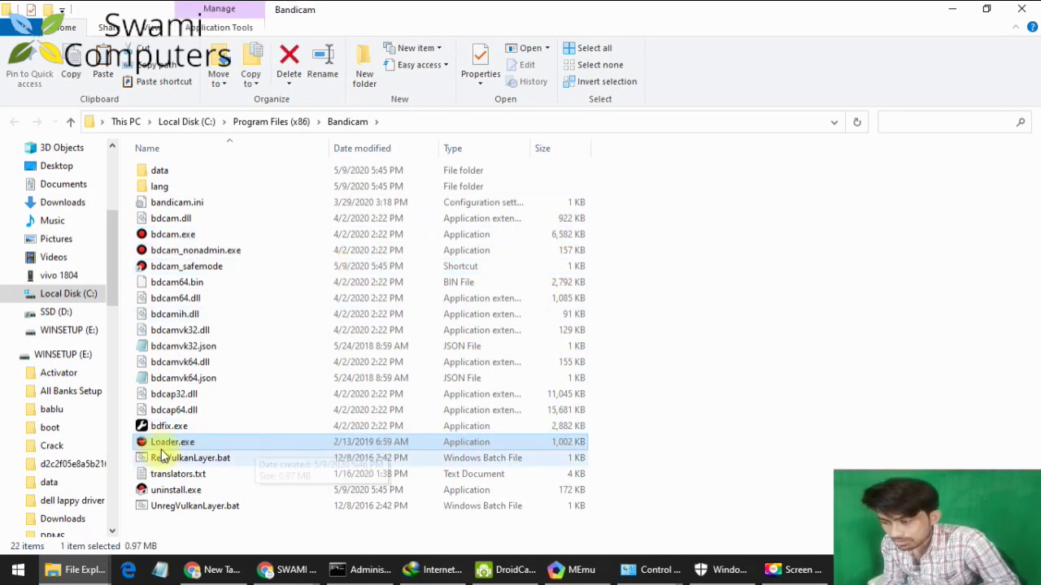
pyautogui.rightClick(172, 445)
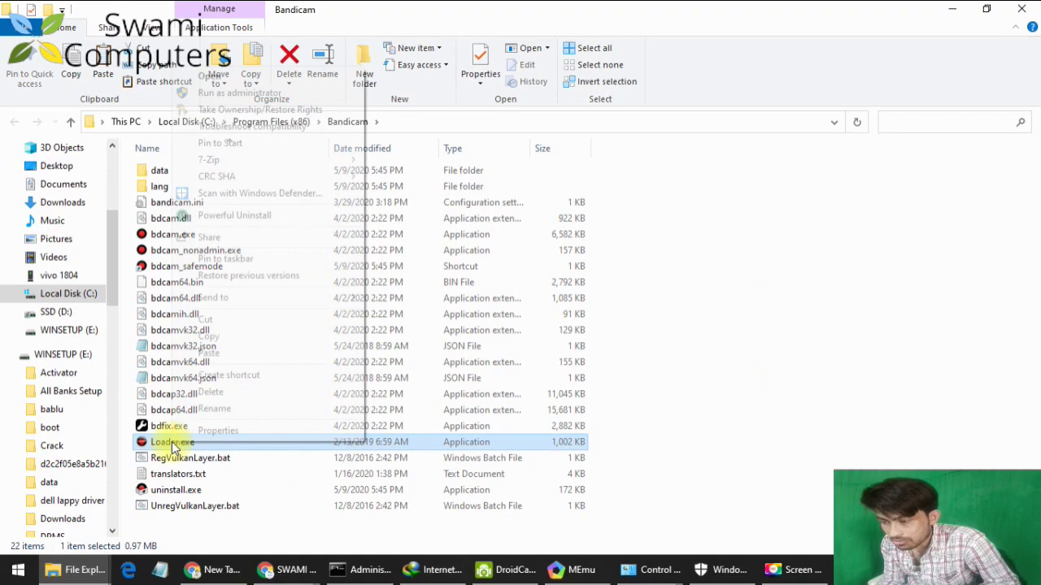
# Launch Bandicam via Loader.exe, check the registered license on the About page, then open Webcam settings.
pyautogui.click(1022, 9)
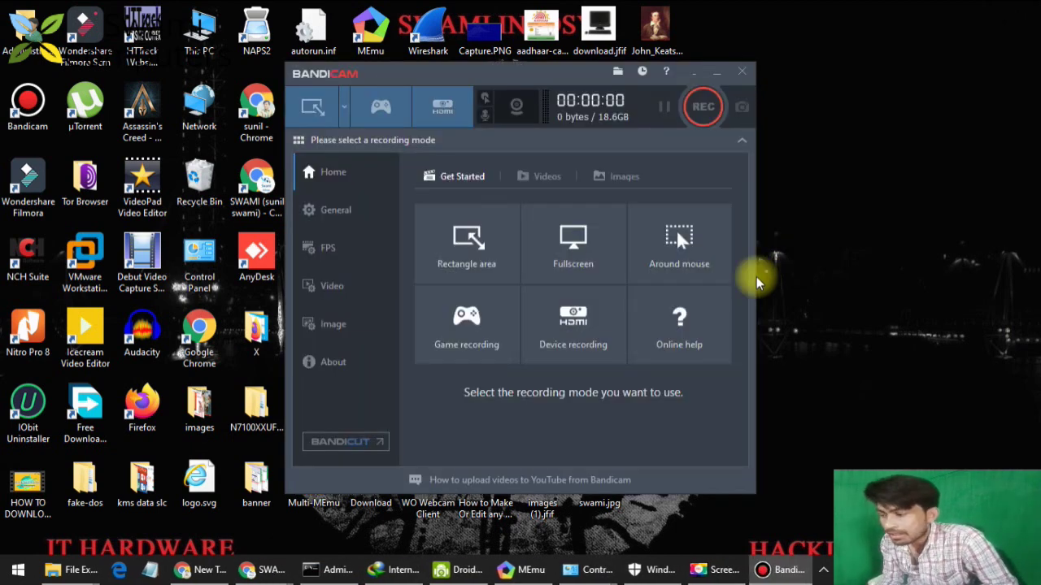
pyautogui.click(332, 358)
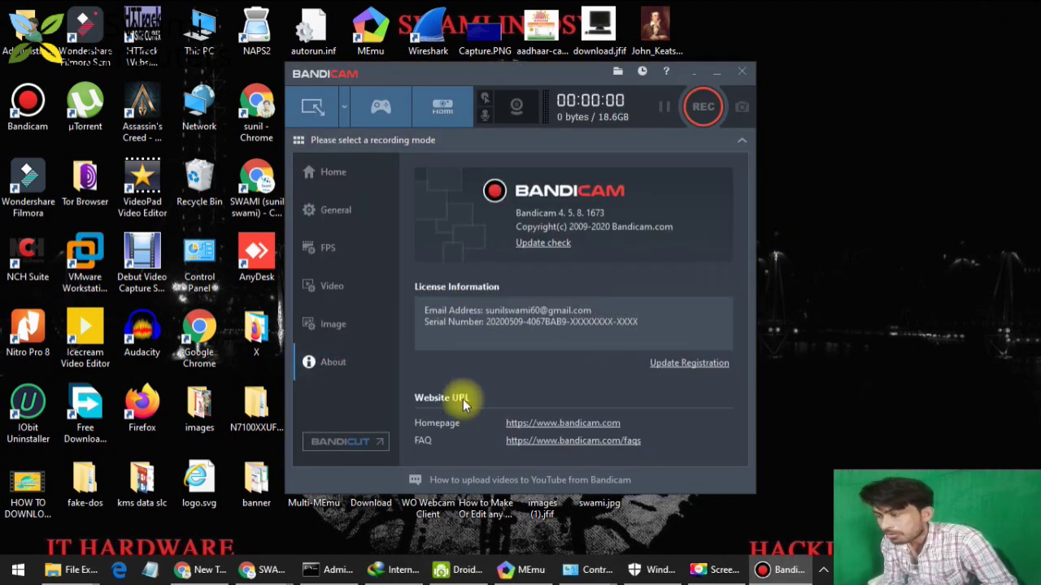
pyautogui.moveTo(650, 324); pyautogui.dragTo(410, 302)
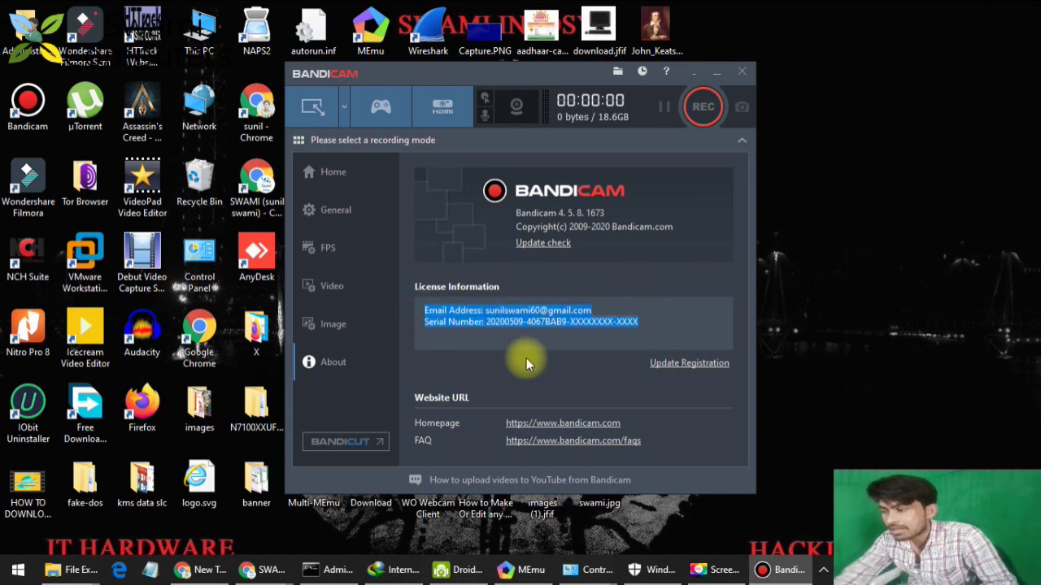
pyautogui.moveTo(592, 311); pyautogui.dragTo(412, 322)
pyautogui.moveTo(639, 322); pyautogui.dragTo(486, 323)
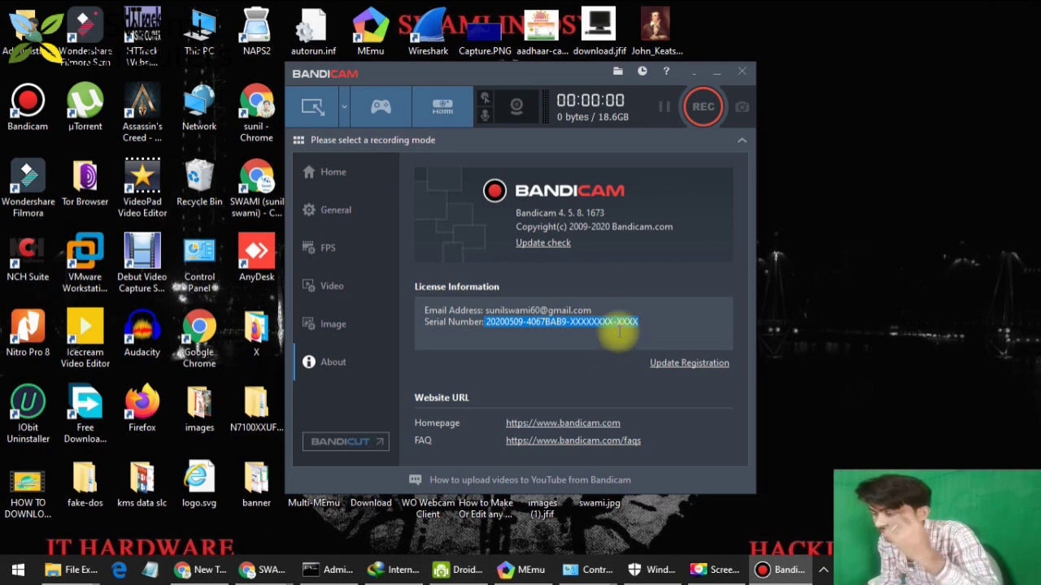
pyautogui.click(533, 117)
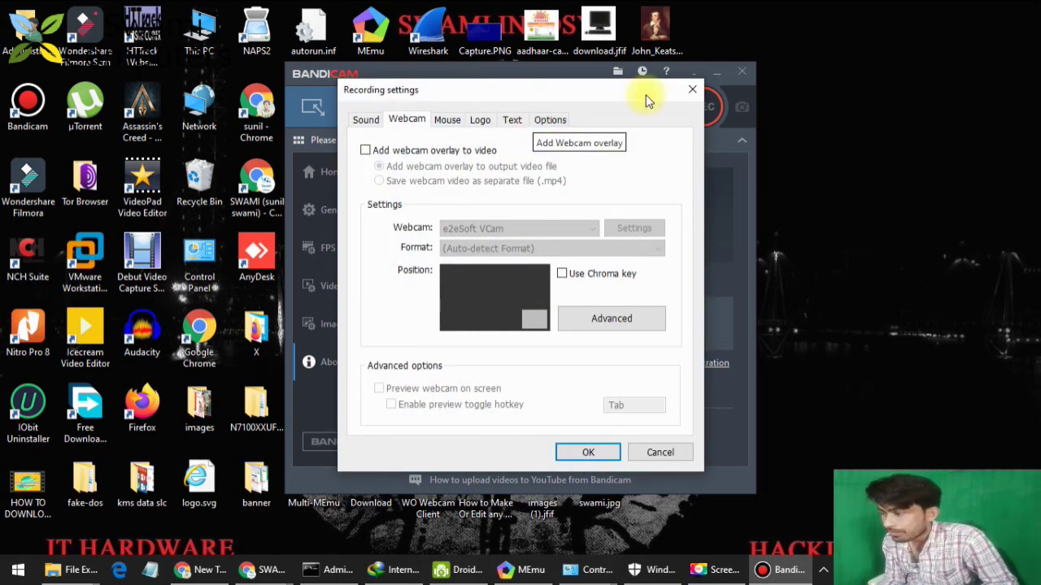
# Tick Add webcam overlay to video, select DroidCam Source 3, and bring up the Advanced preview settings.
pyautogui.click(687, 92)
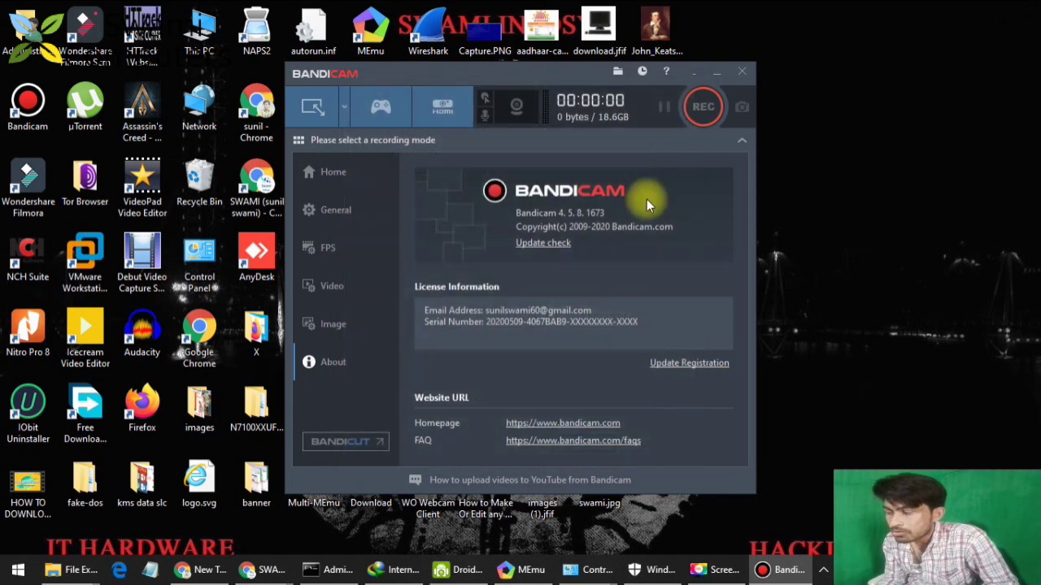
pyautogui.click(518, 107)
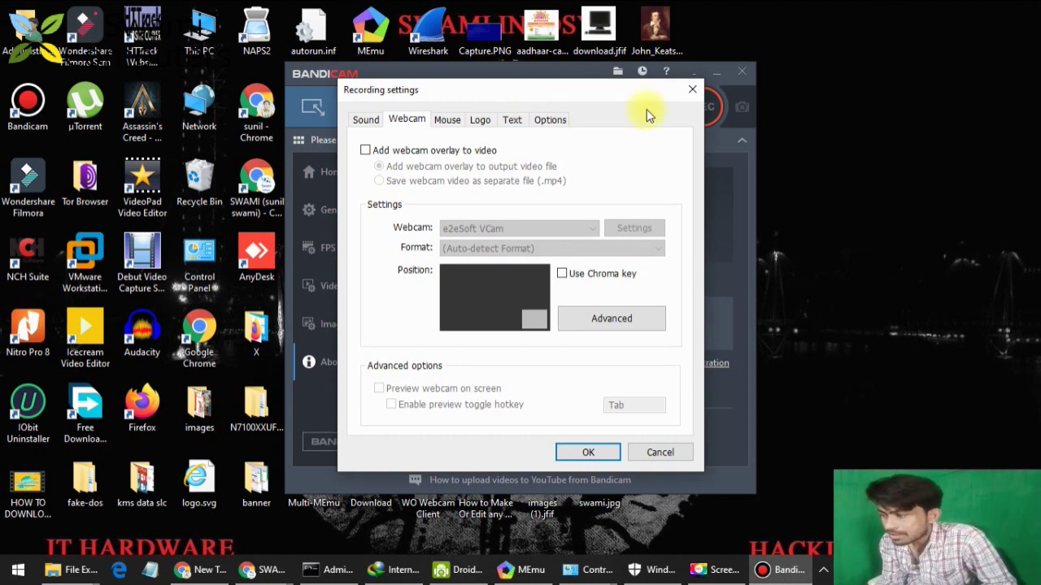
pyautogui.click(692, 88)
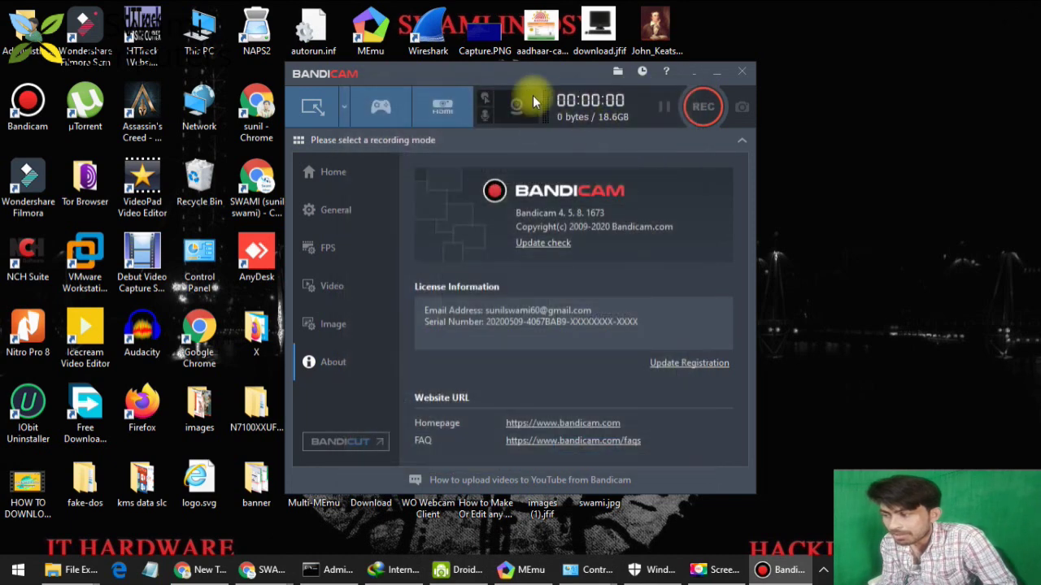
pyautogui.click(518, 104)
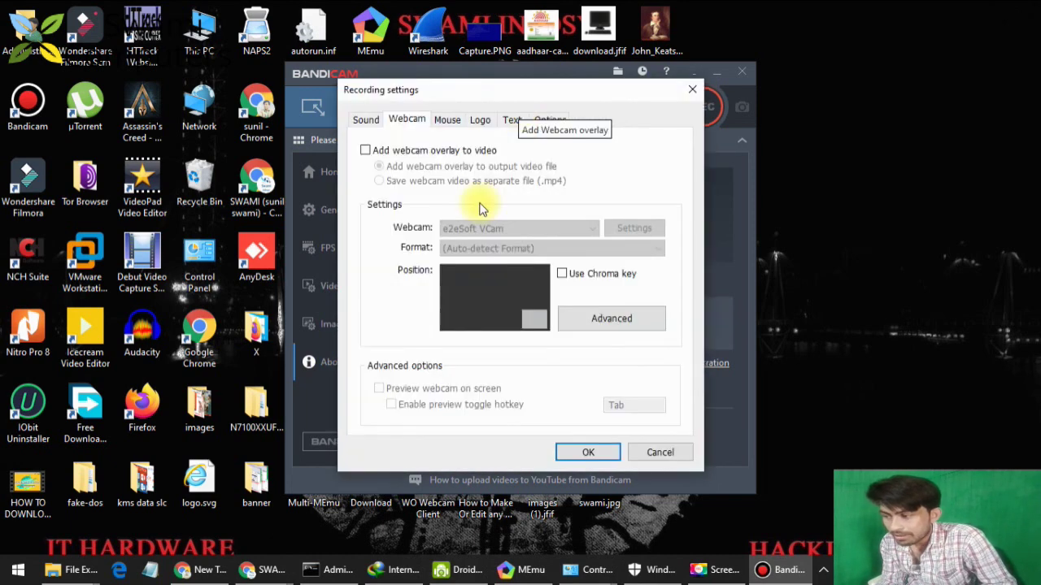
pyautogui.click(386, 153)
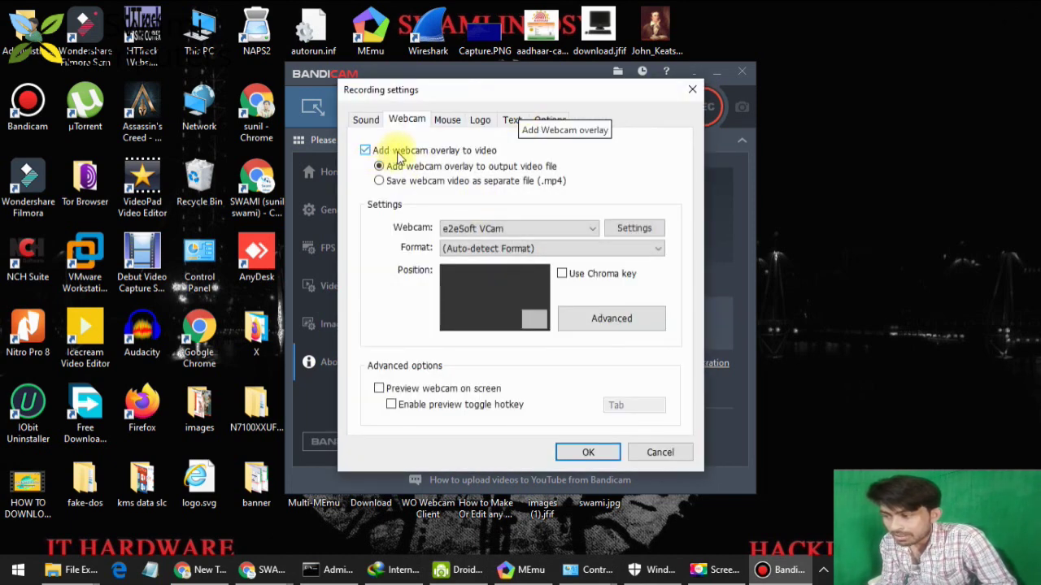
pyautogui.click(493, 228)
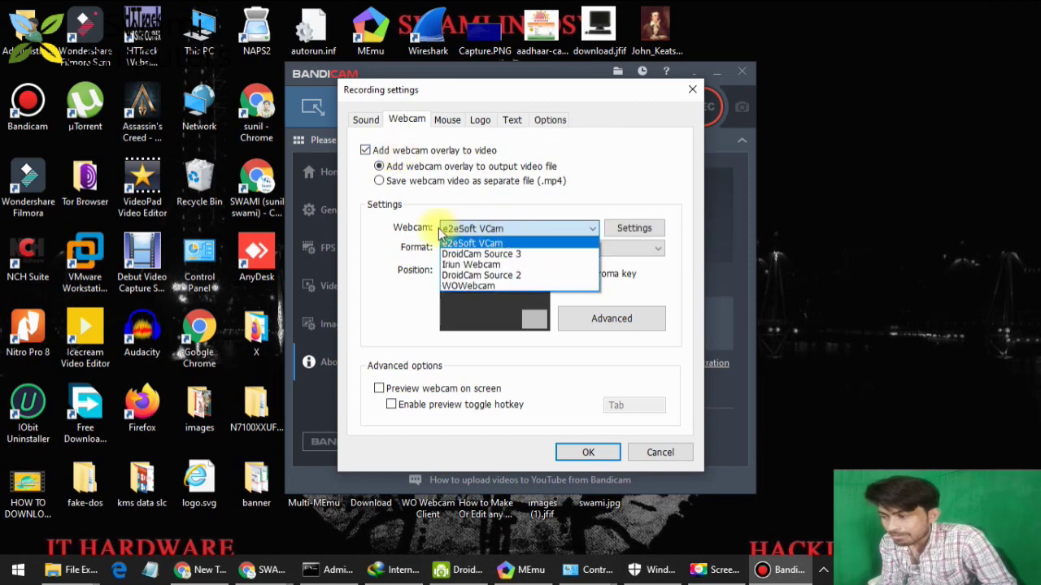
pyautogui.click(483, 253)
pyautogui.click(603, 325)
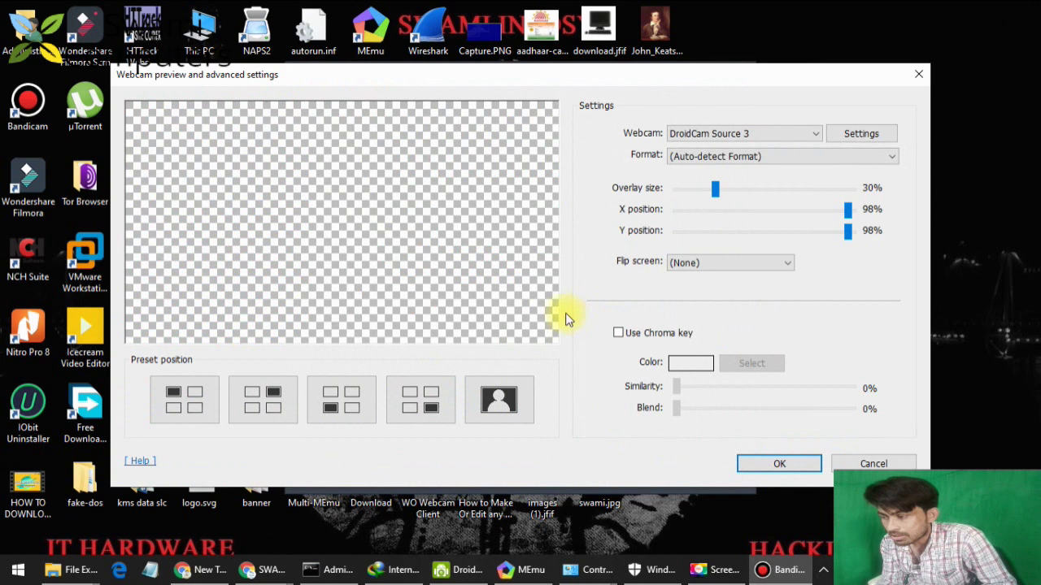
# Turn on Use Chroma key while trying DroidCam Source 2 and Source 3 as the webcam.
pyautogui.click(755, 137)
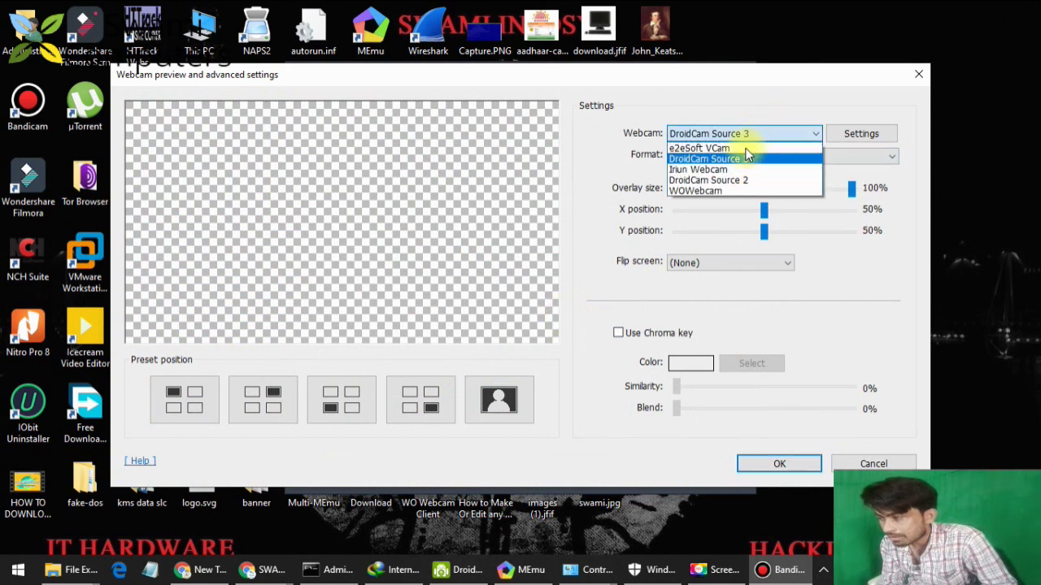
pyautogui.click(734, 181)
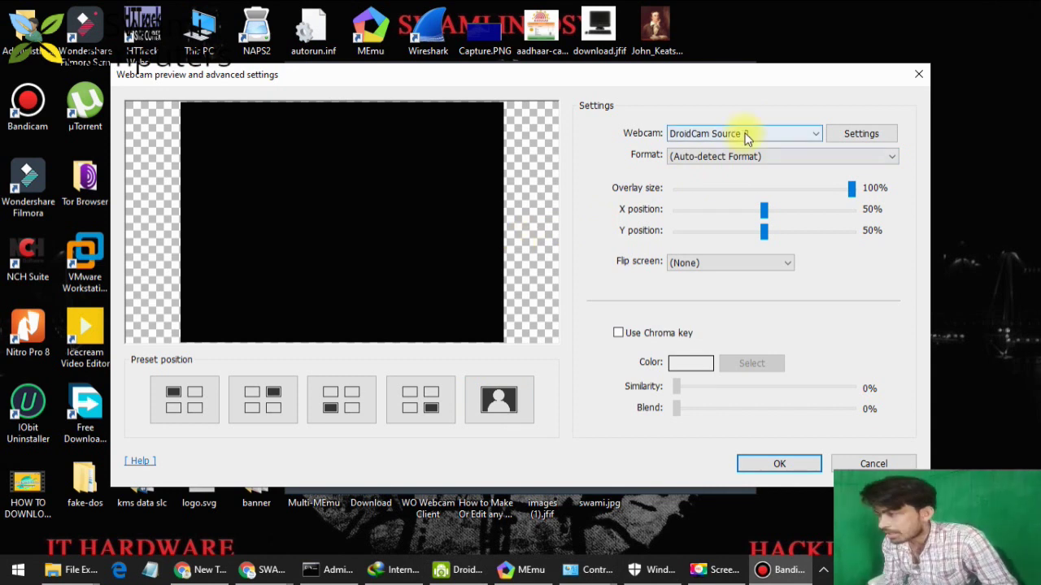
pyautogui.click(660, 337)
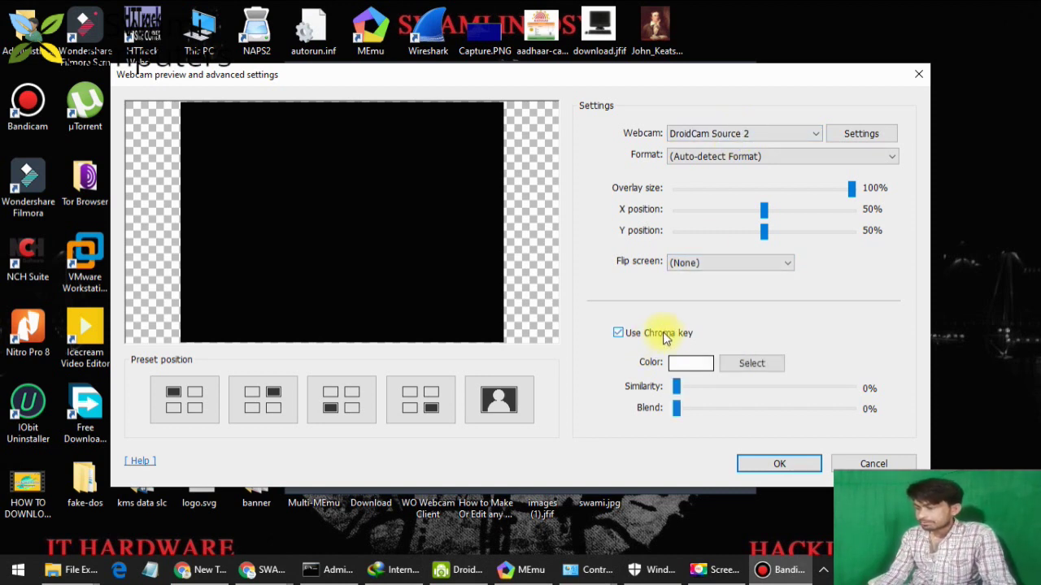
pyautogui.click(759, 133)
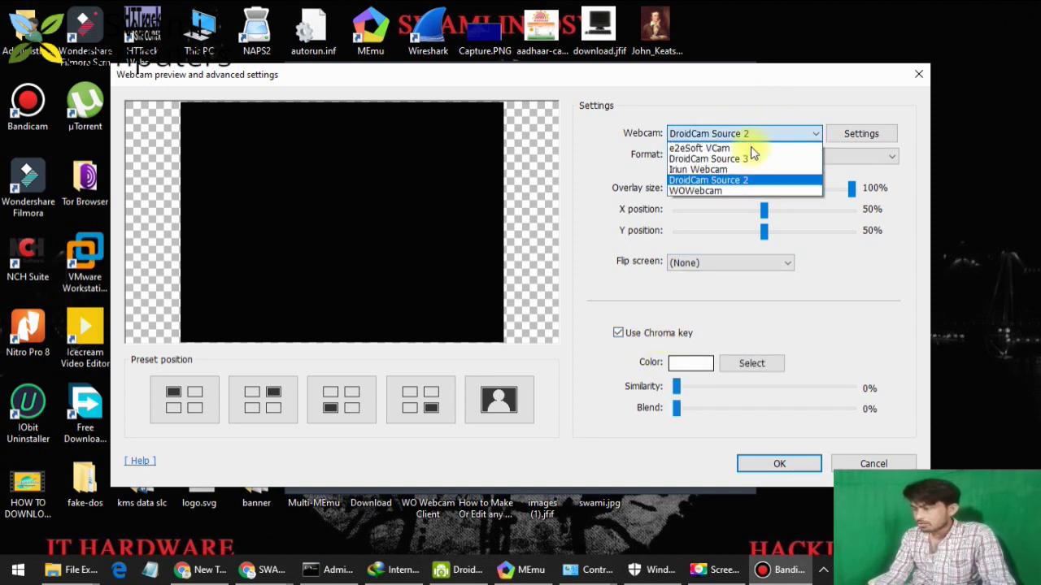
pyautogui.click(752, 159)
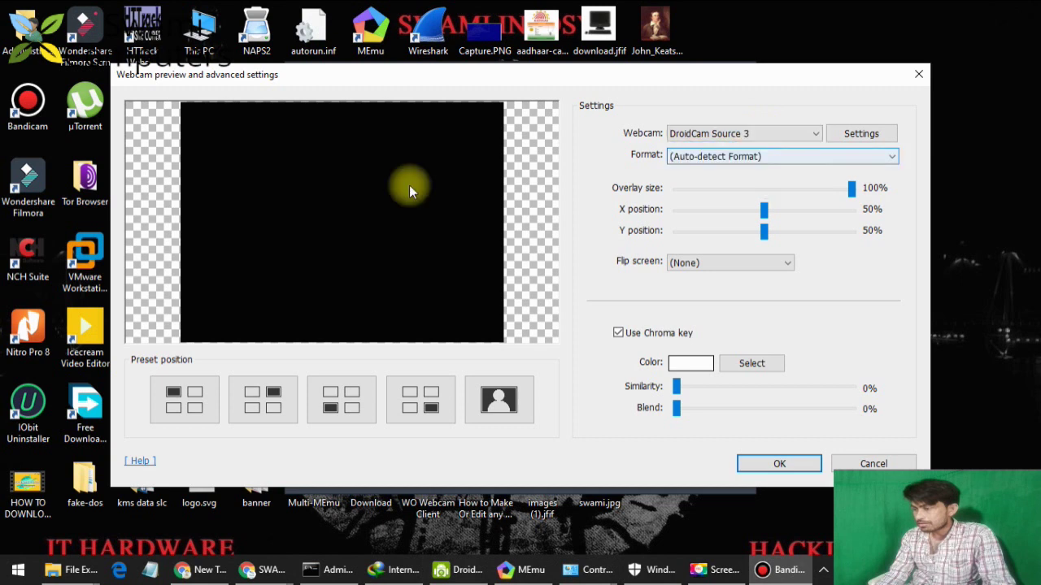
pyautogui.click(768, 135)
pyautogui.click(748, 179)
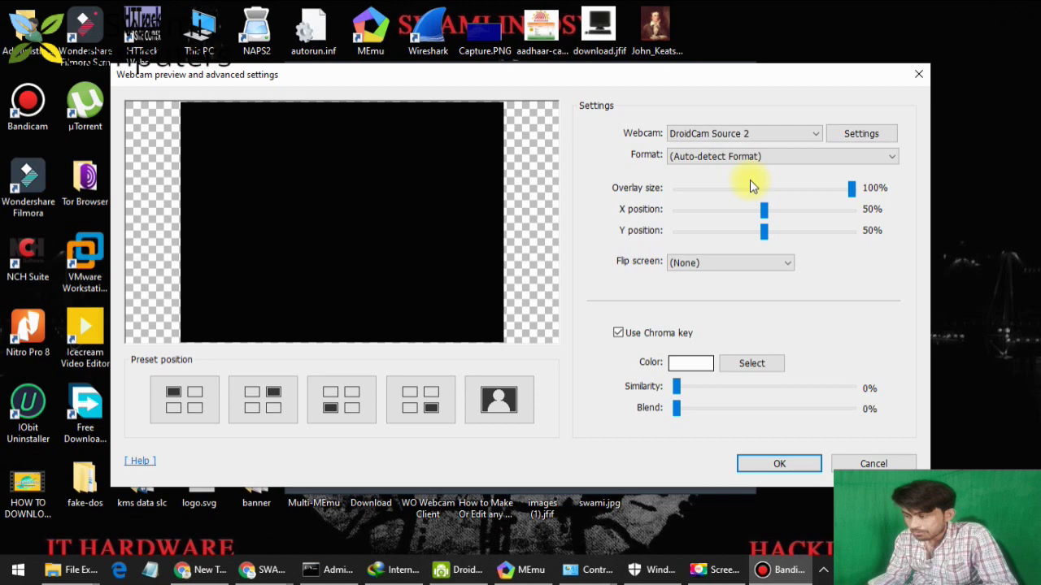
pyautogui.press('Return')
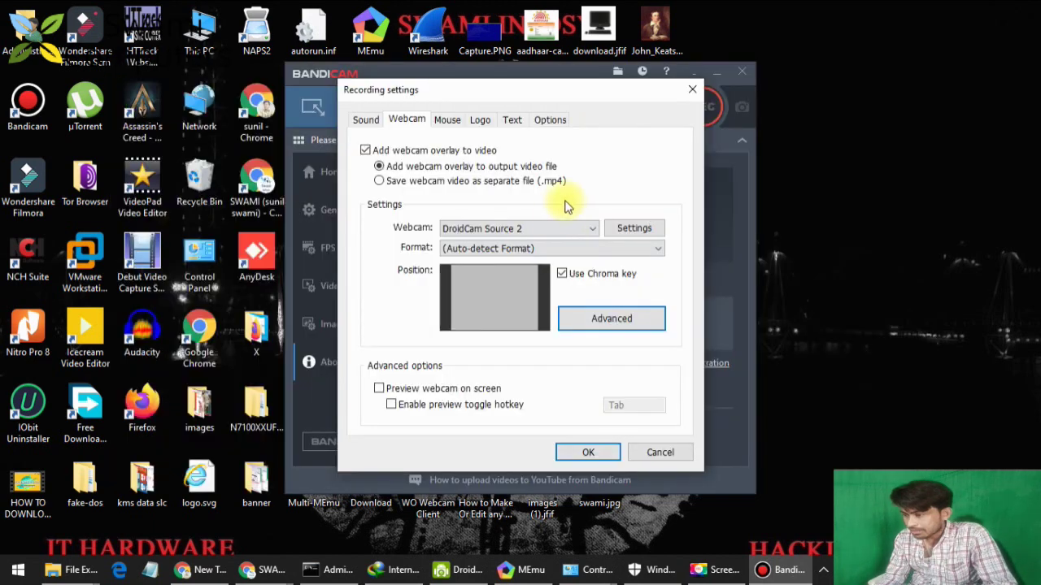
# Reopen Advanced settings and compare DroidCam Source 3 and Source 2 against the DroidCam client.
pyautogui.click(543, 225)
pyautogui.click(551, 247)
pyautogui.click(592, 325)
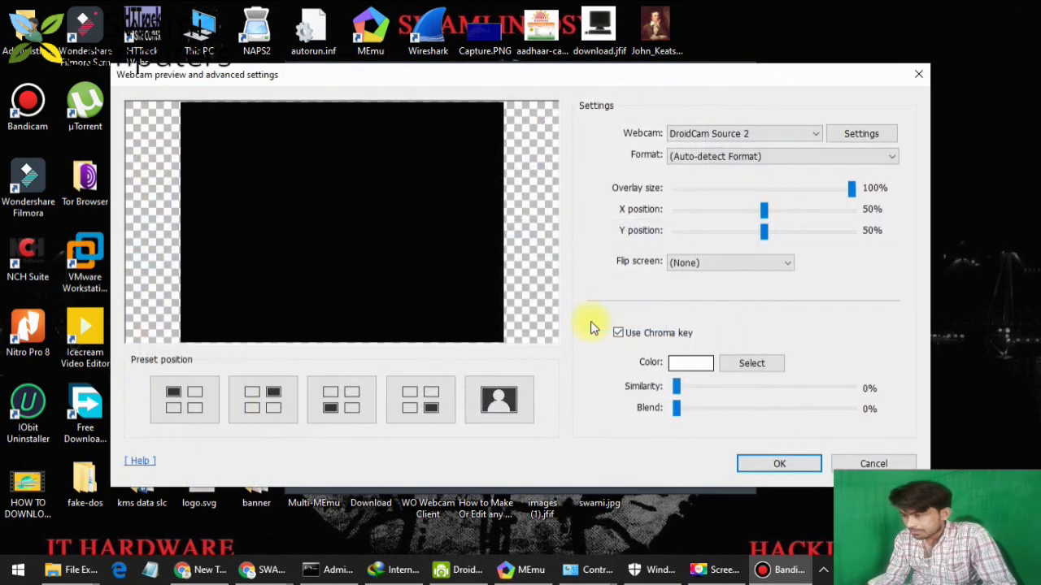
pyautogui.click(695, 134)
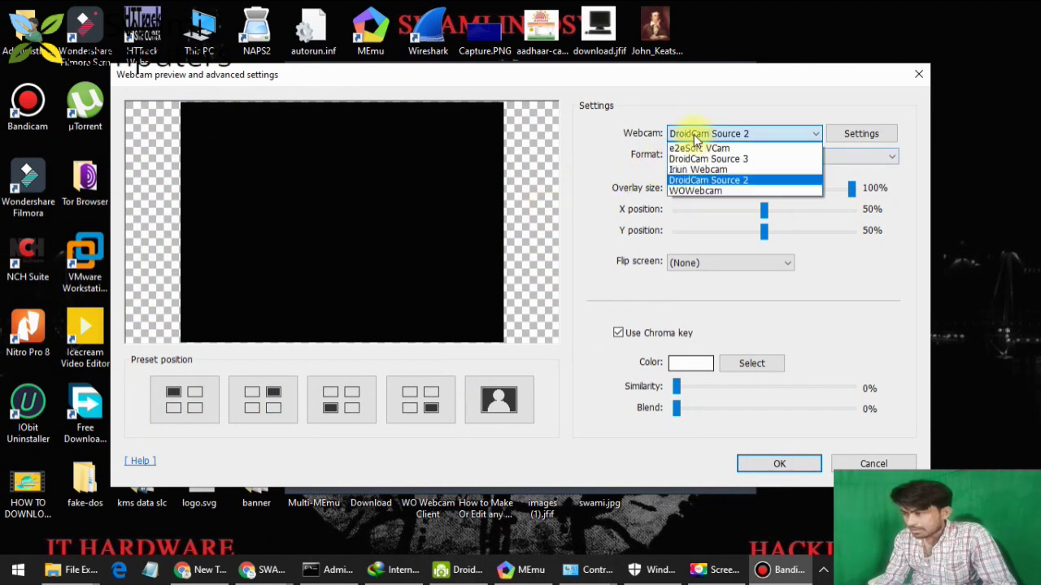
pyautogui.click(689, 158)
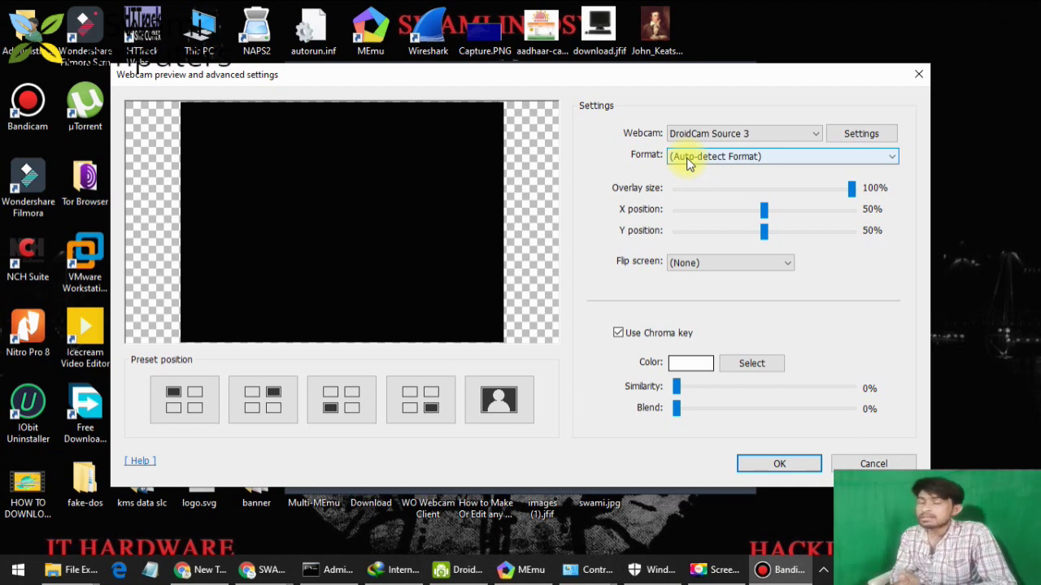
pyautogui.click(767, 130)
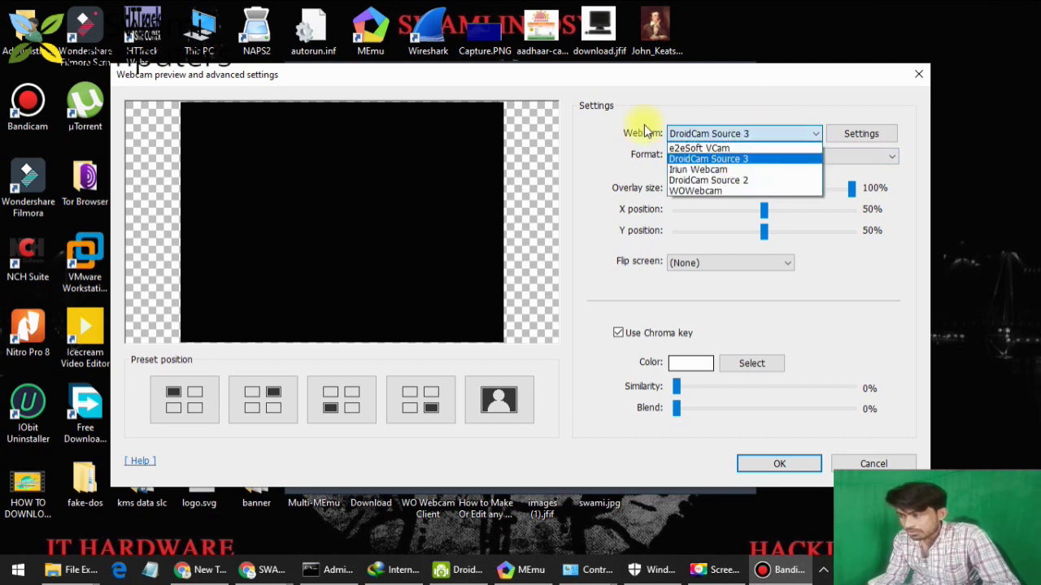
pyautogui.click(705, 179)
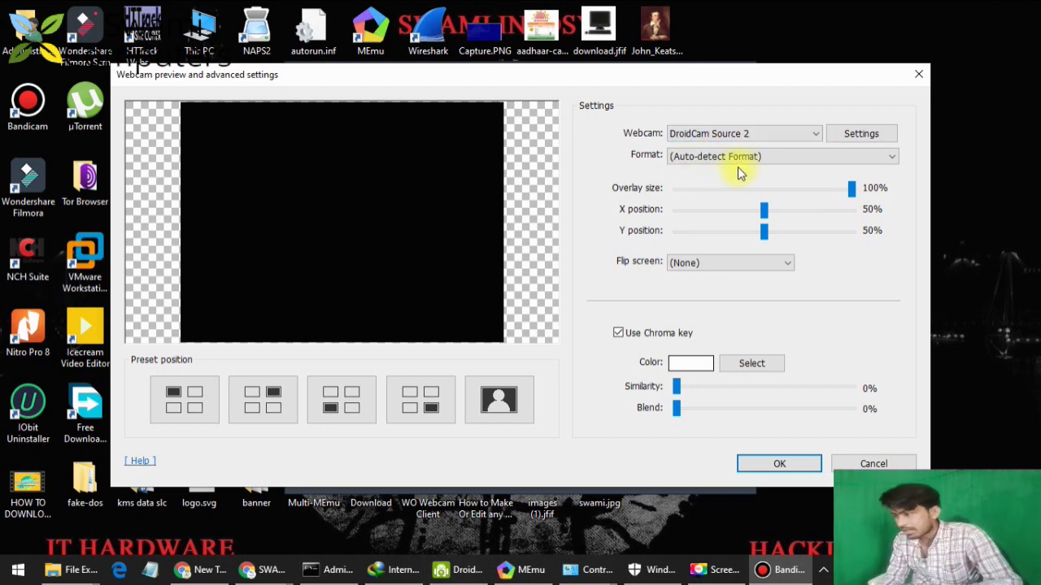
pyautogui.click(452, 570)
pyautogui.click(452, 570)
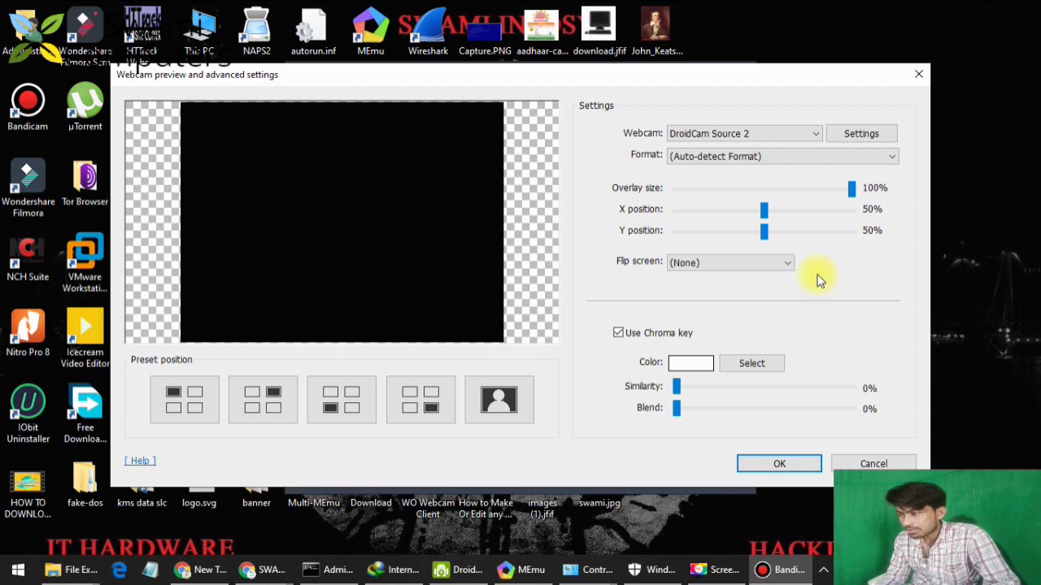
# Set format 1280 x 720, 29.97 fps, RGB, place the overlay bottom-right at 30%, and close.
pyautogui.click(749, 160)
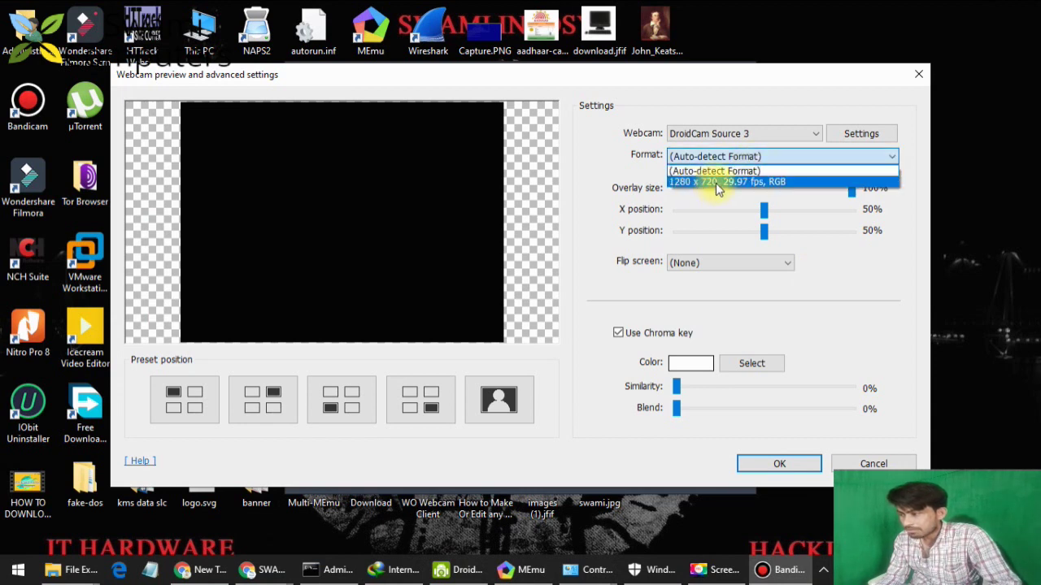
pyautogui.click(756, 182)
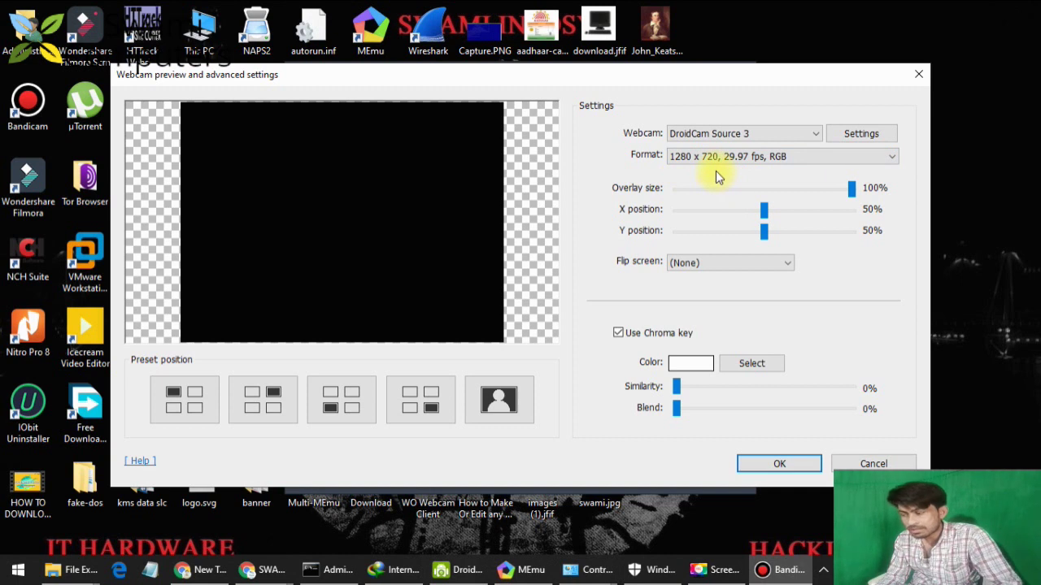
pyautogui.click(452, 379)
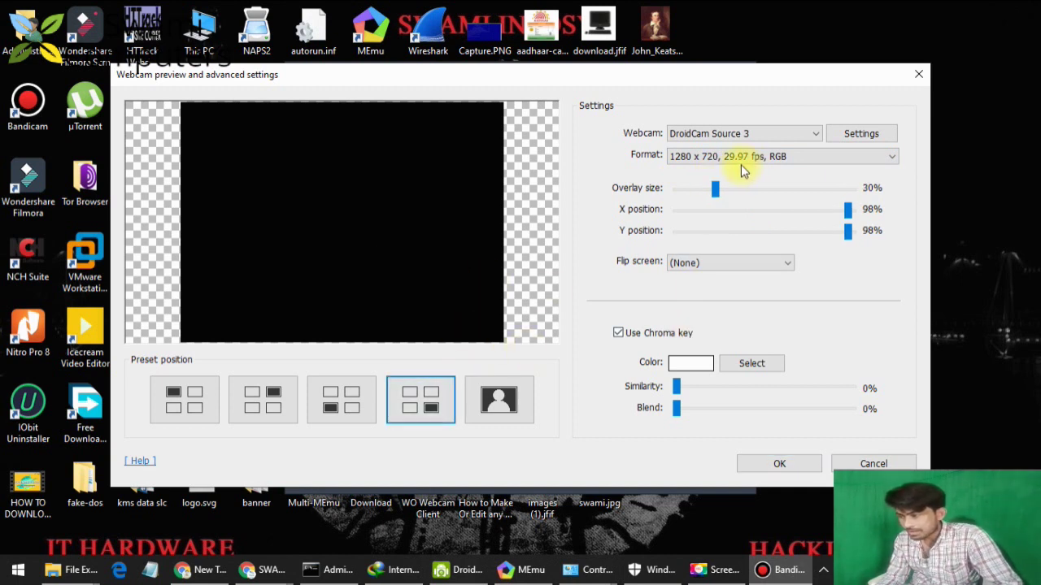
pyautogui.moveTo(714, 187); pyautogui.dragTo(678, 192)
pyautogui.click(478, 398)
pyautogui.click(427, 404)
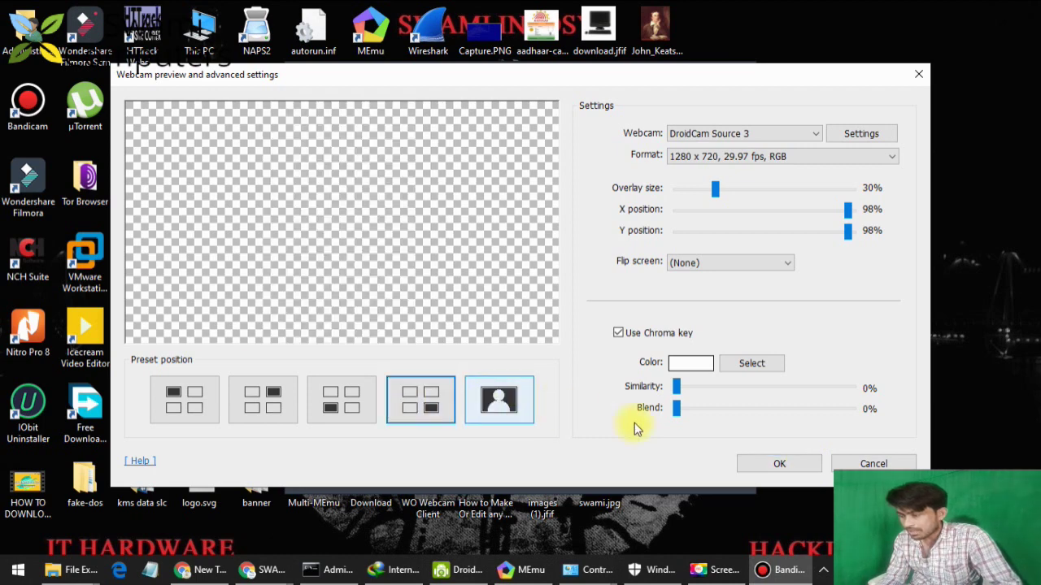
pyautogui.click(871, 464)
pyautogui.click(688, 87)
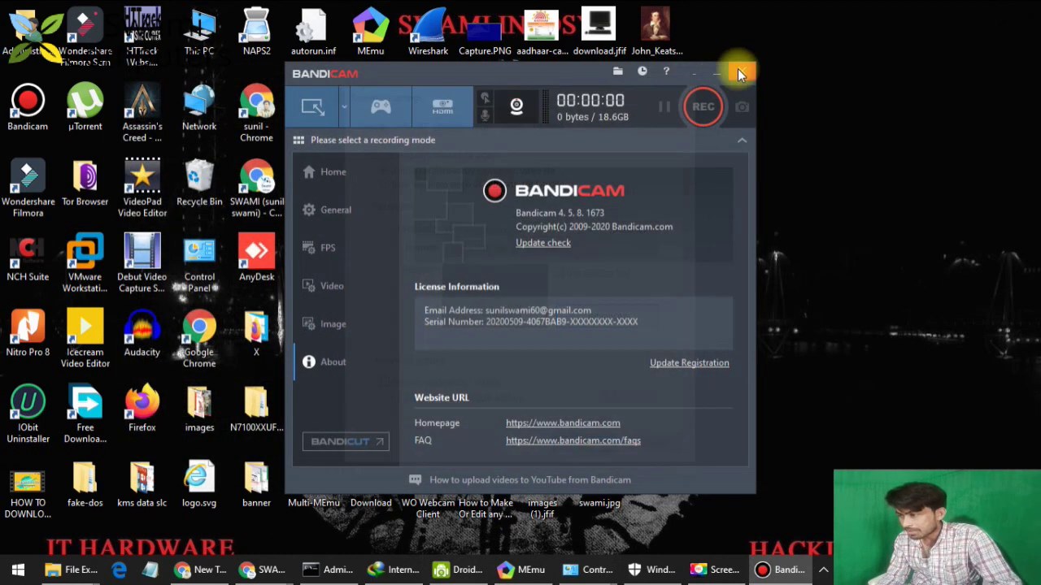
# Restart Bandicam from its desktop shortcut and reopen the webcam Advanced settings.
pyautogui.click(738, 69)
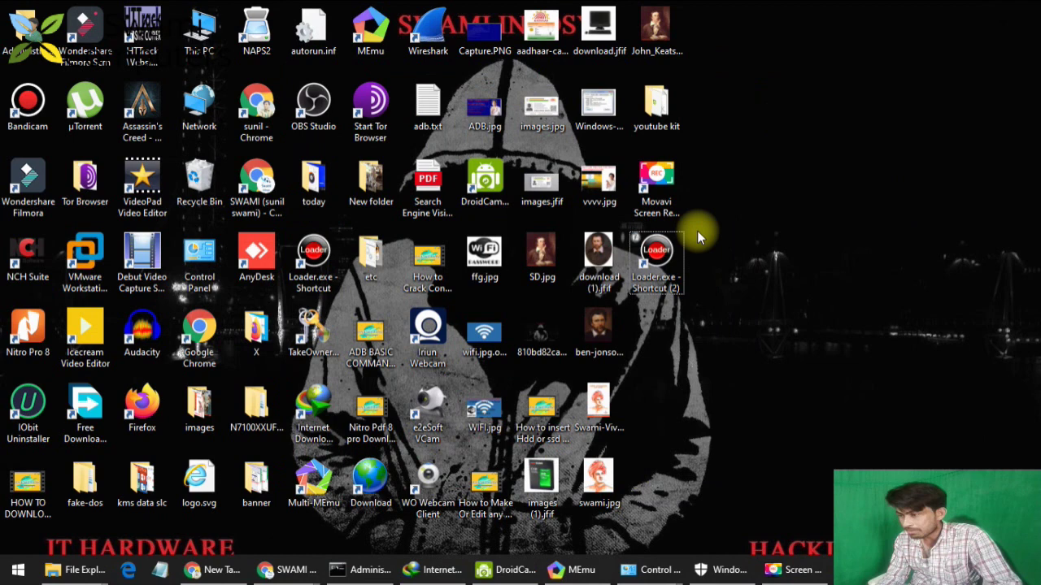
pyautogui.press('b')
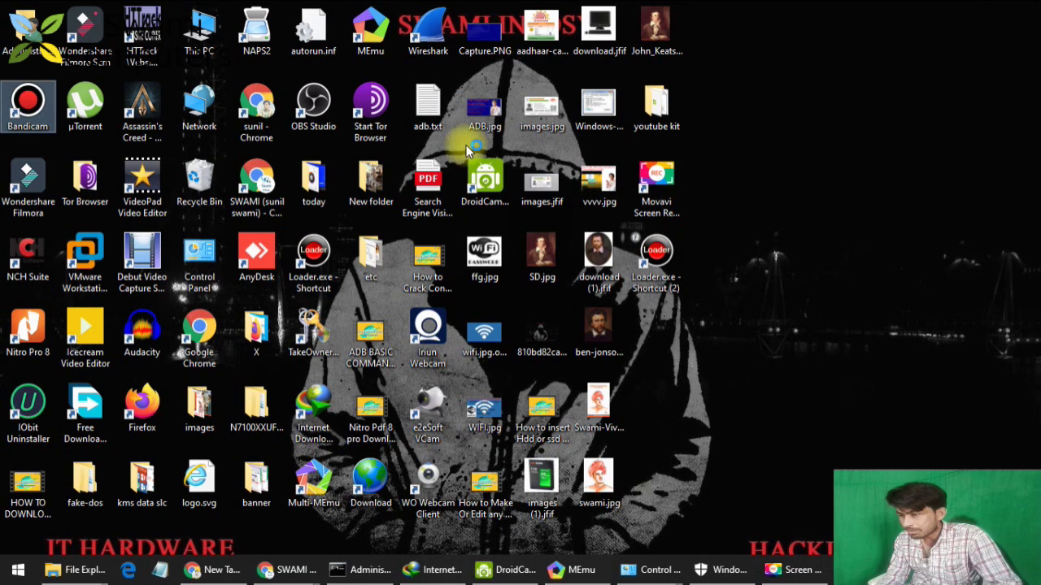
pyautogui.press('Return')
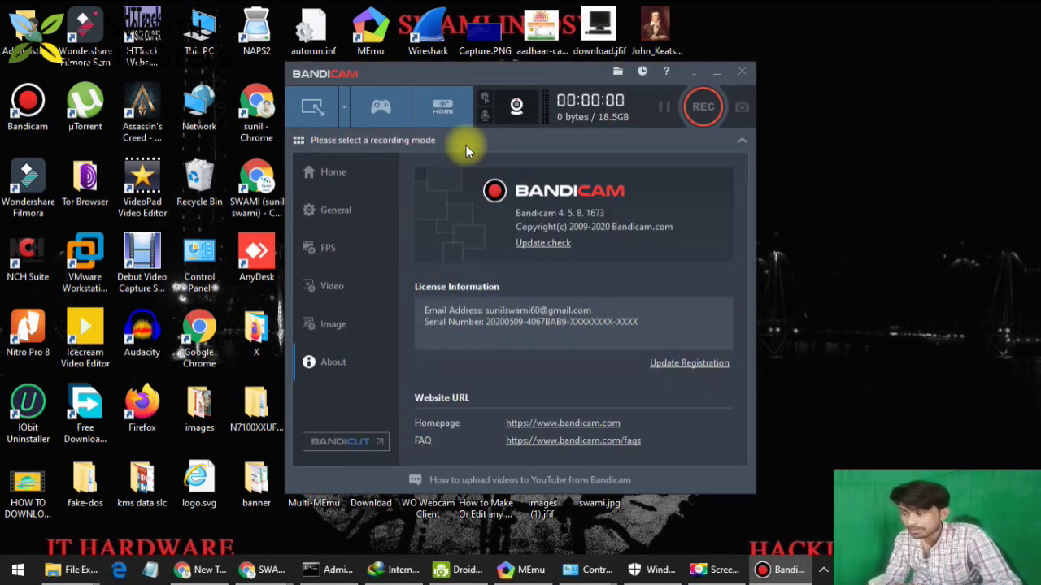
pyautogui.click(517, 106)
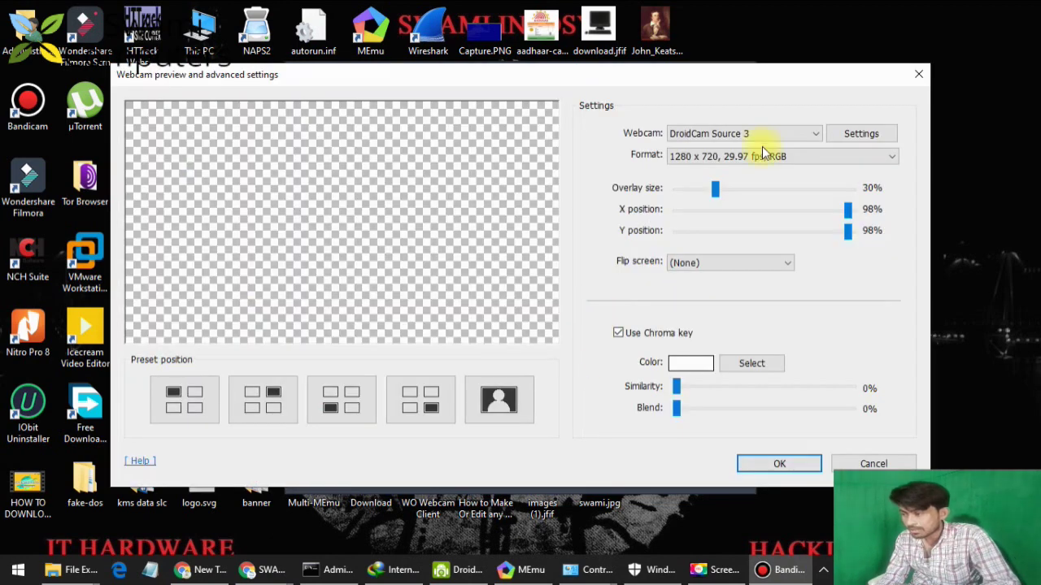
# Switch the webcam to DroidCam Source 2 and place the overlay in the bottom-right corner.
pyautogui.click(759, 135)
pyautogui.click(754, 180)
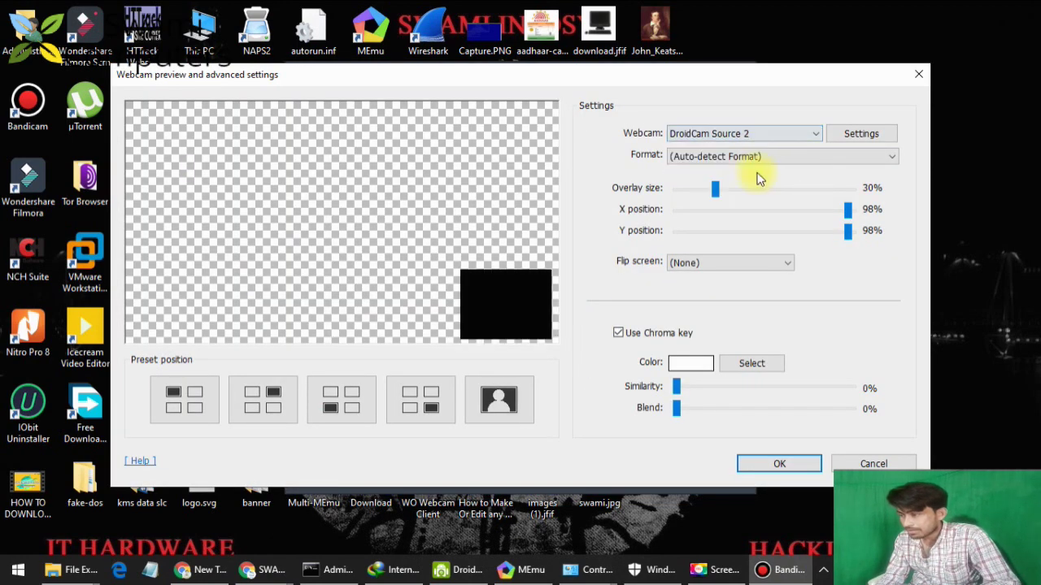
pyautogui.click(428, 400)
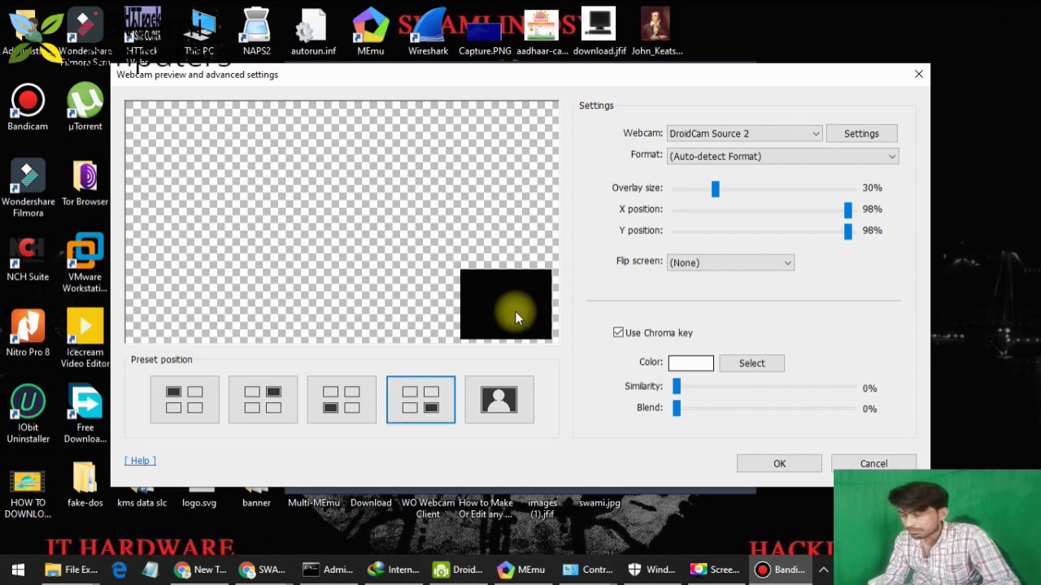
# Eyedrop black as the chroma key colour, raise Similarity to 8%, and close the Advanced dialog.
pyautogui.click(737, 368)
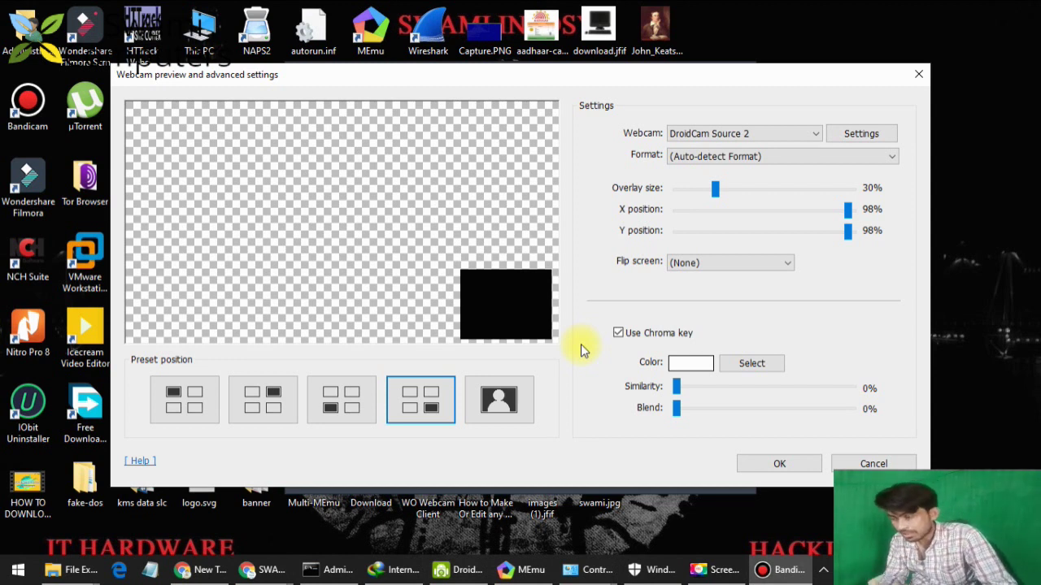
pyautogui.click(749, 362)
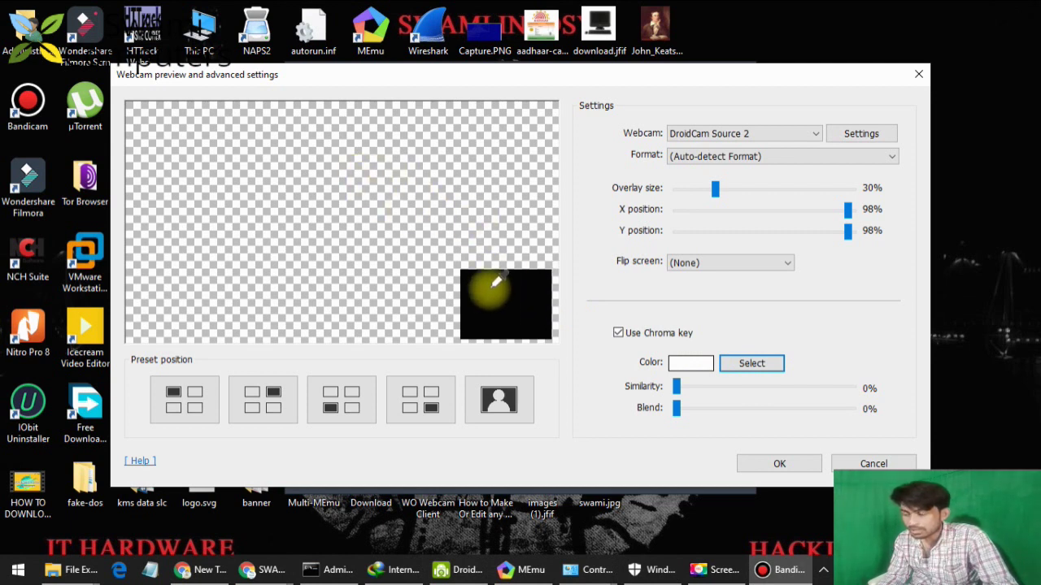
pyautogui.click(469, 280)
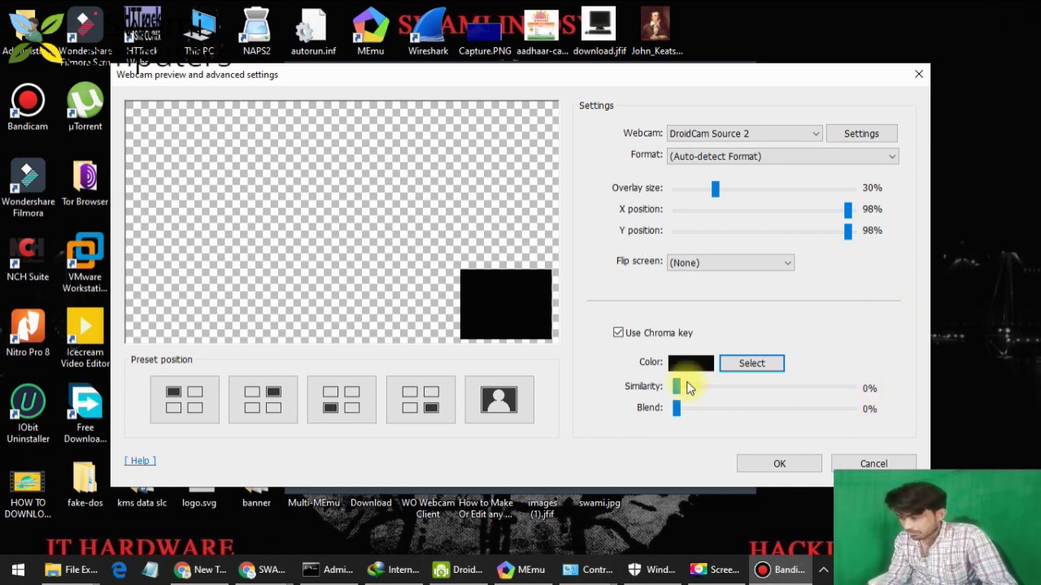
pyautogui.moveTo(676, 388); pyautogui.dragTo(686, 393)
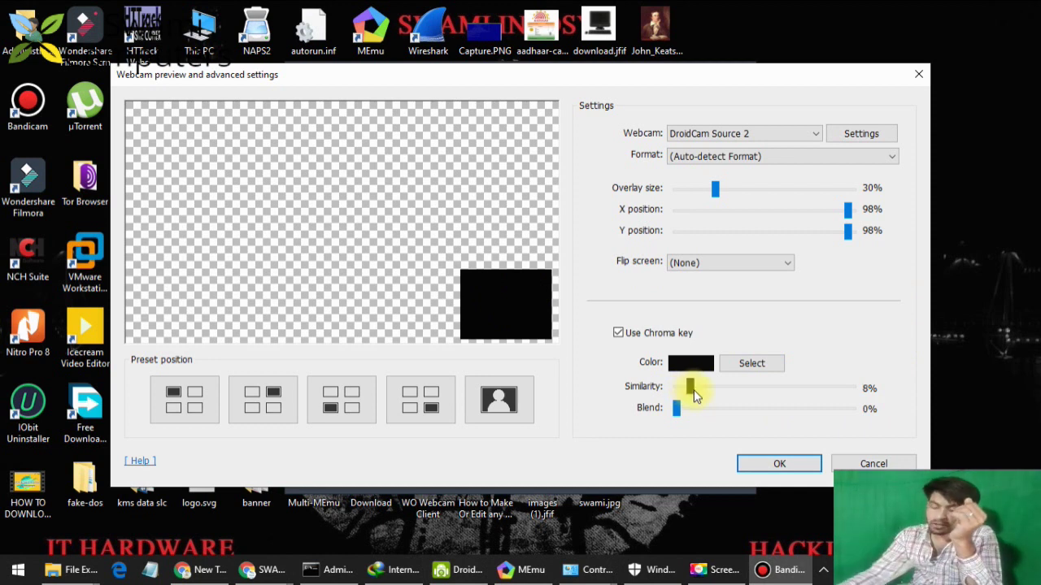
pyautogui.moveTo(689, 388); pyautogui.dragTo(693, 393)
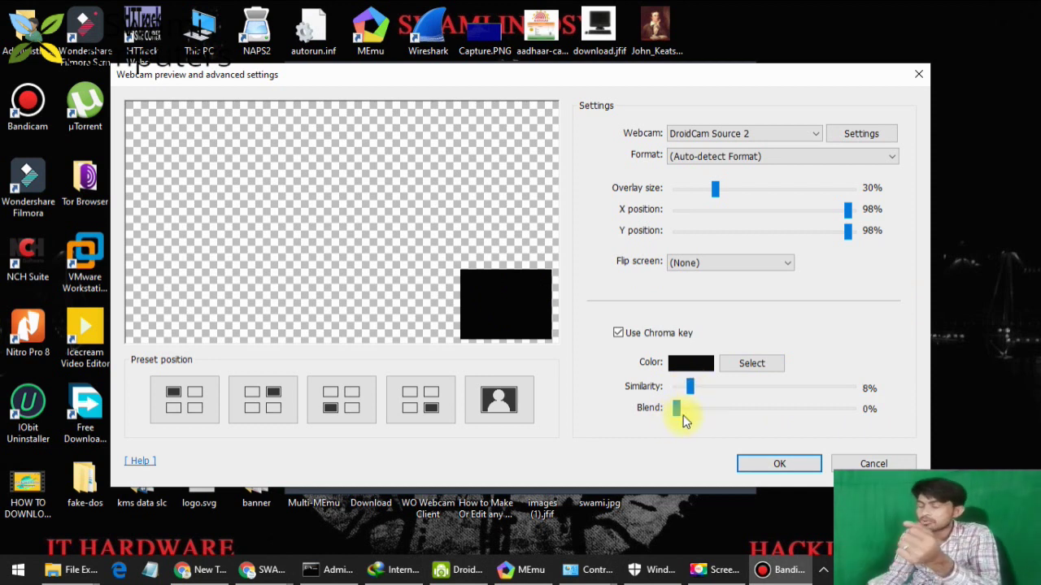
pyautogui.click(762, 138)
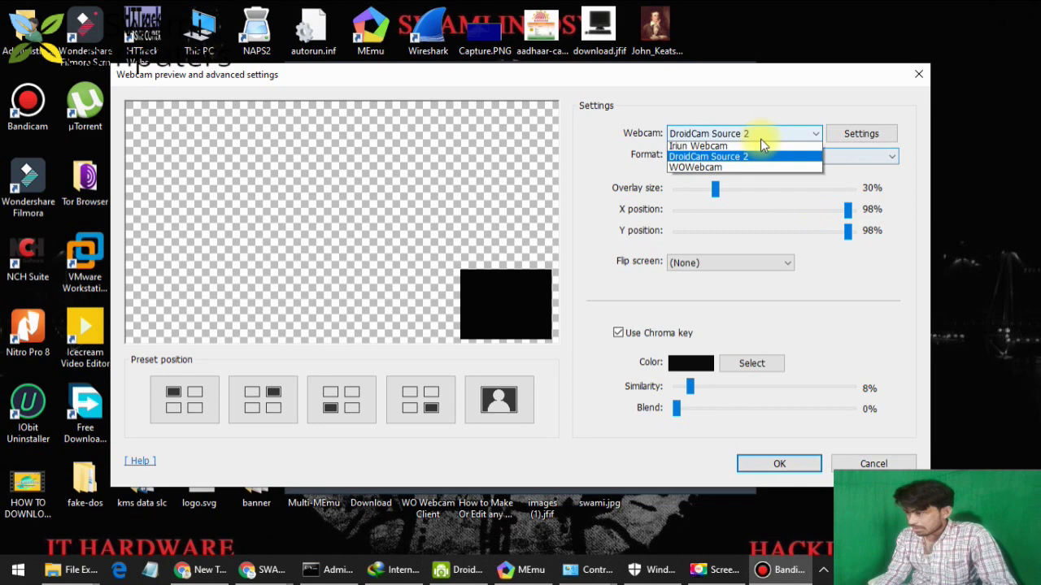
pyautogui.press('Escape')
pyautogui.press('Escape')
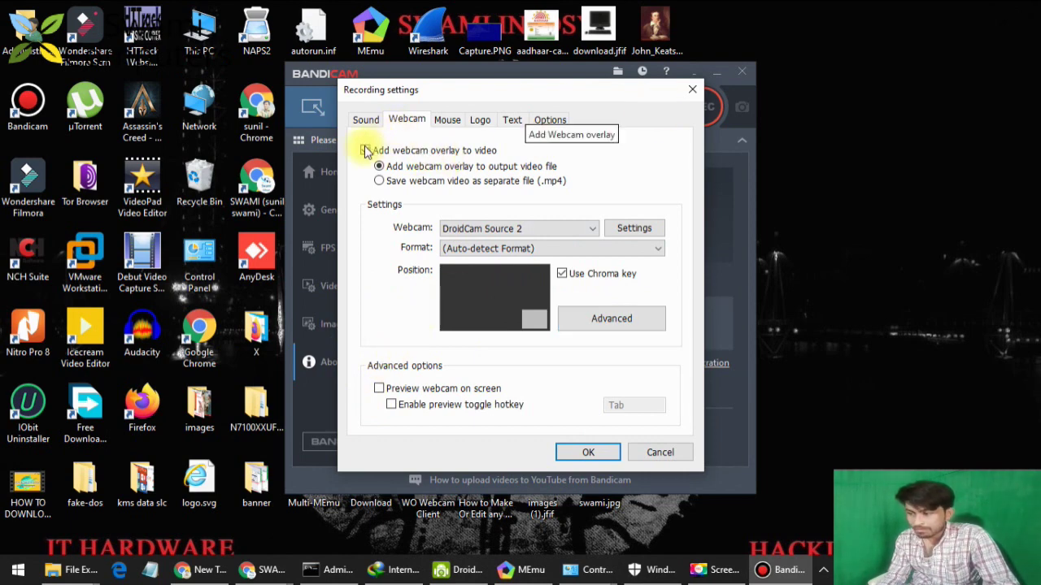
# Place the webcam overlay at bottom-right and set the webcam back to DroidCam Source 2.
pyautogui.click(589, 230)
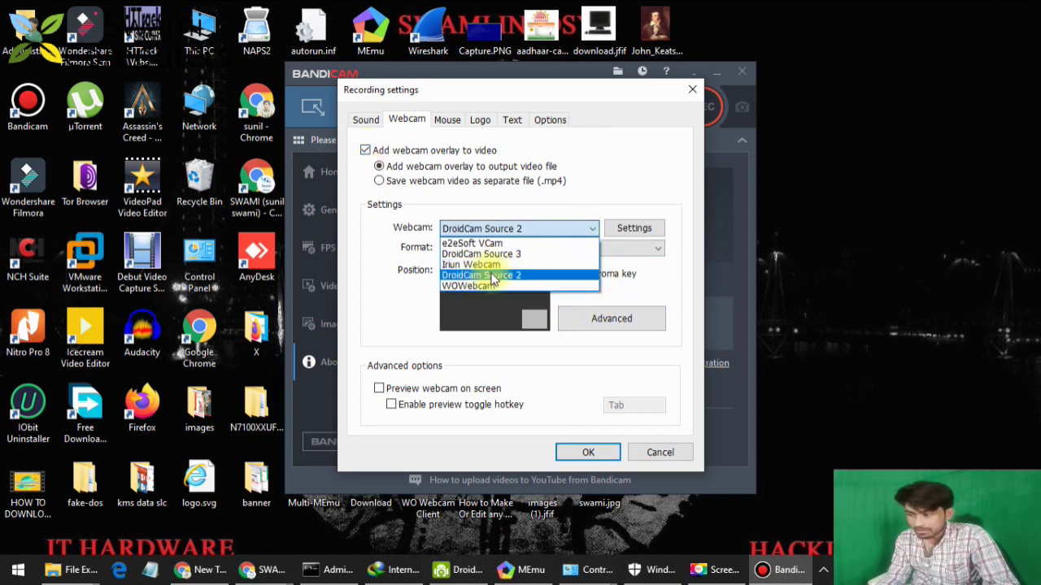
pyautogui.click(481, 254)
pyautogui.click(594, 321)
pyautogui.click(512, 400)
pyautogui.click(437, 403)
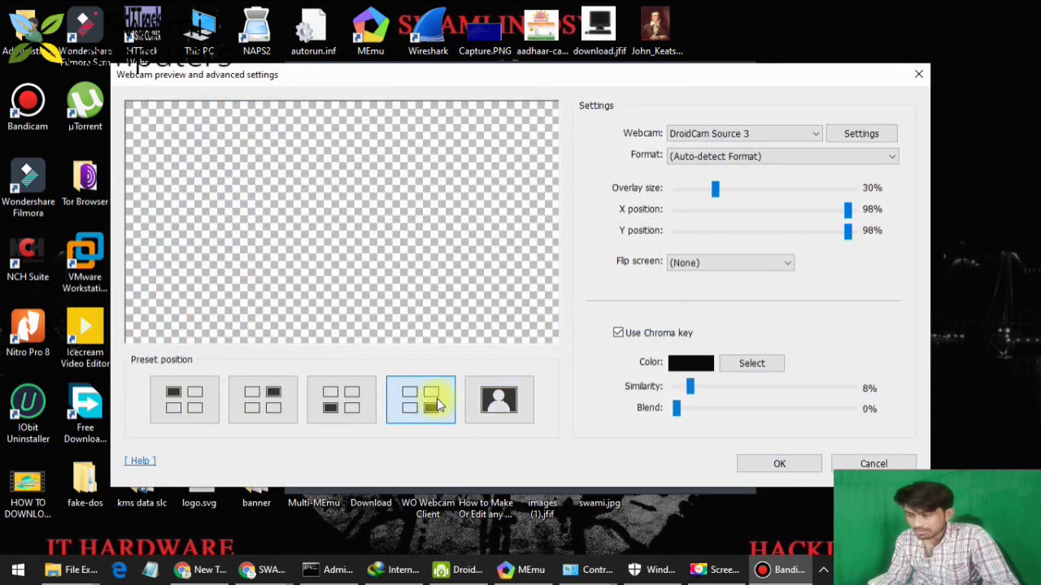
pyautogui.click(755, 135)
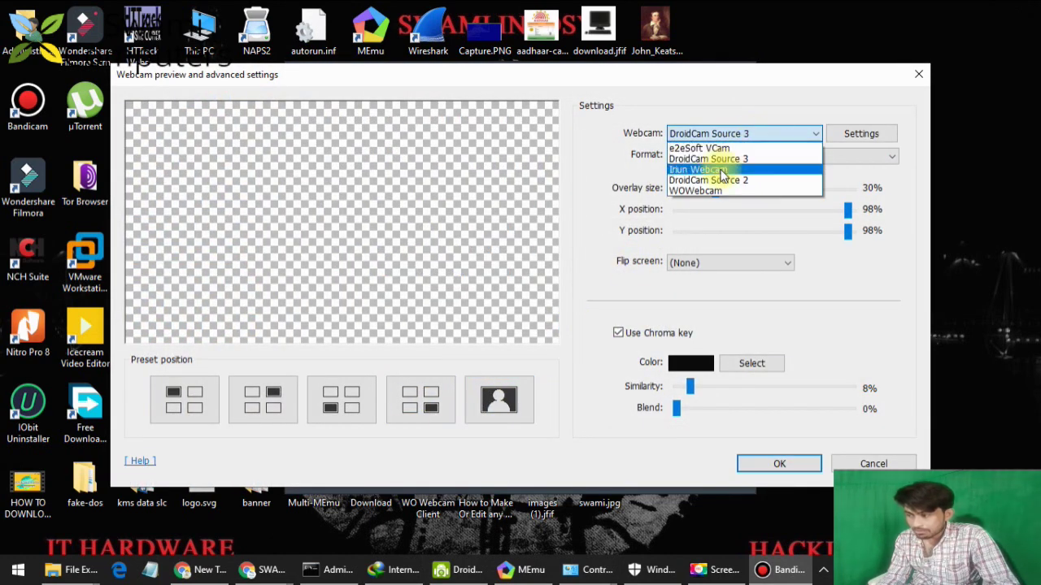
pyautogui.click(719, 180)
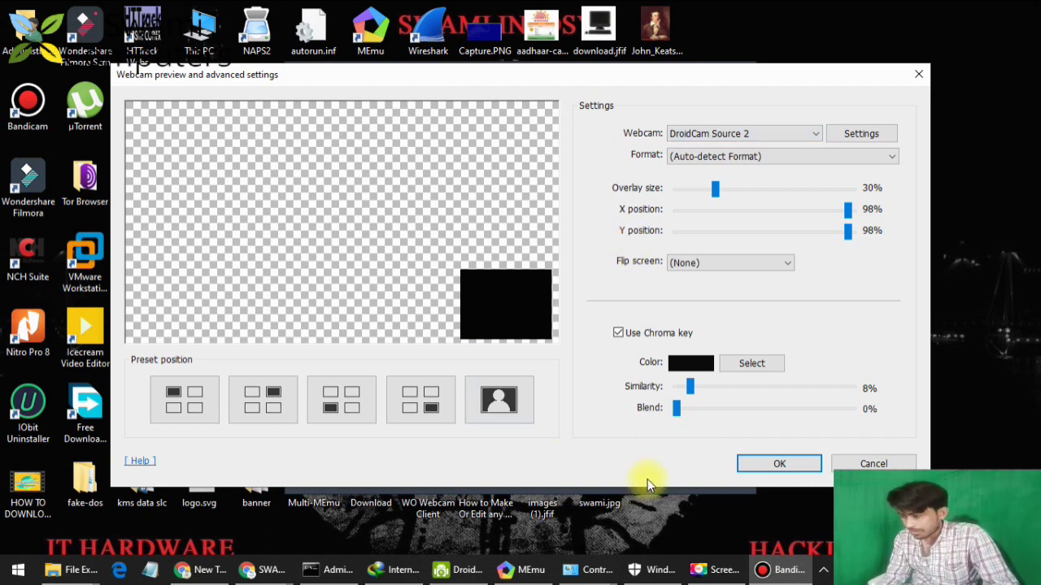
# Confirm the advanced webcam settings and bring up the sound recording options.
pyautogui.click(782, 467)
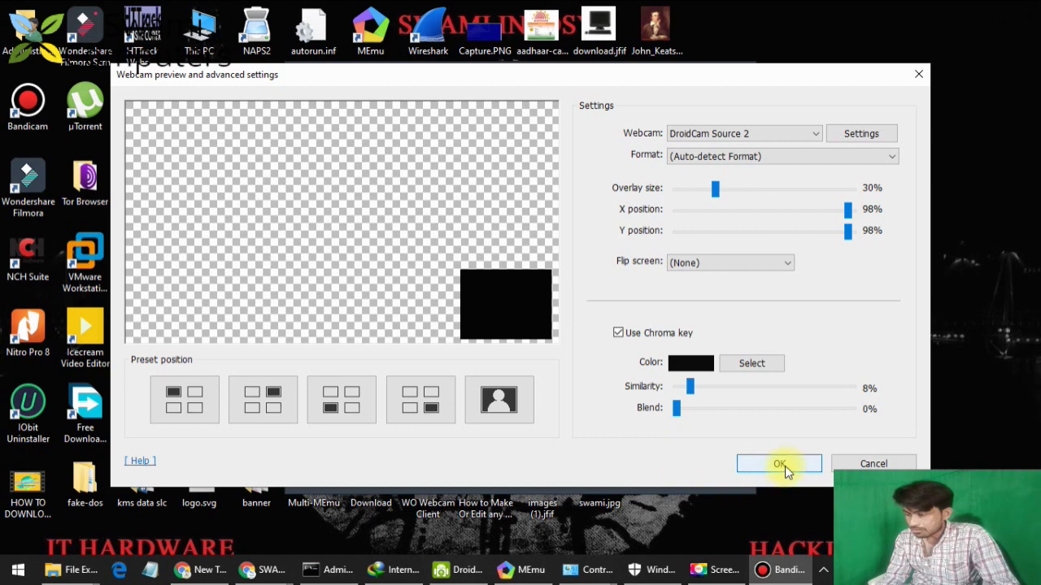
pyautogui.click(782, 465)
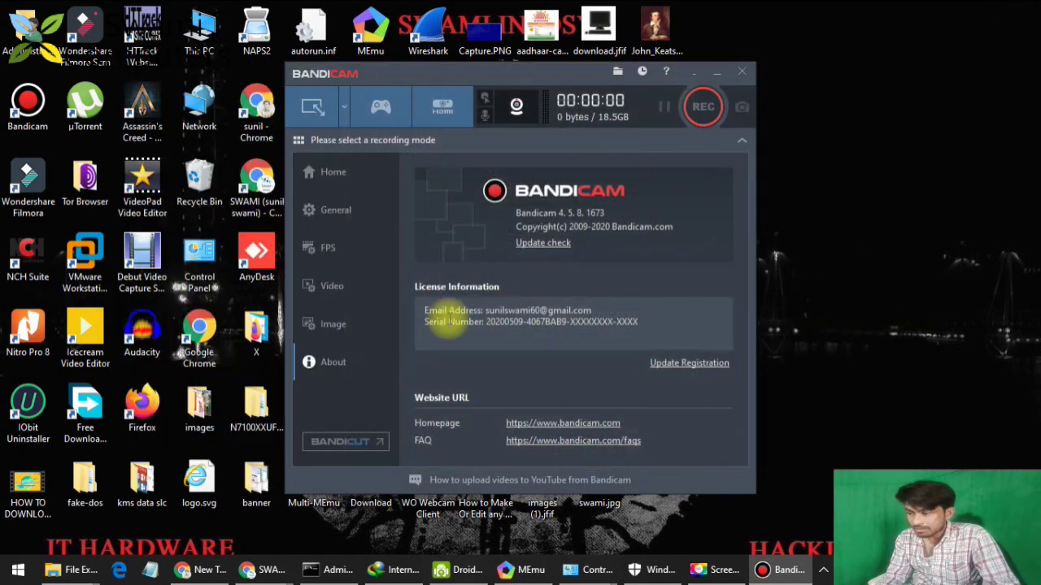
pyautogui.click(483, 115)
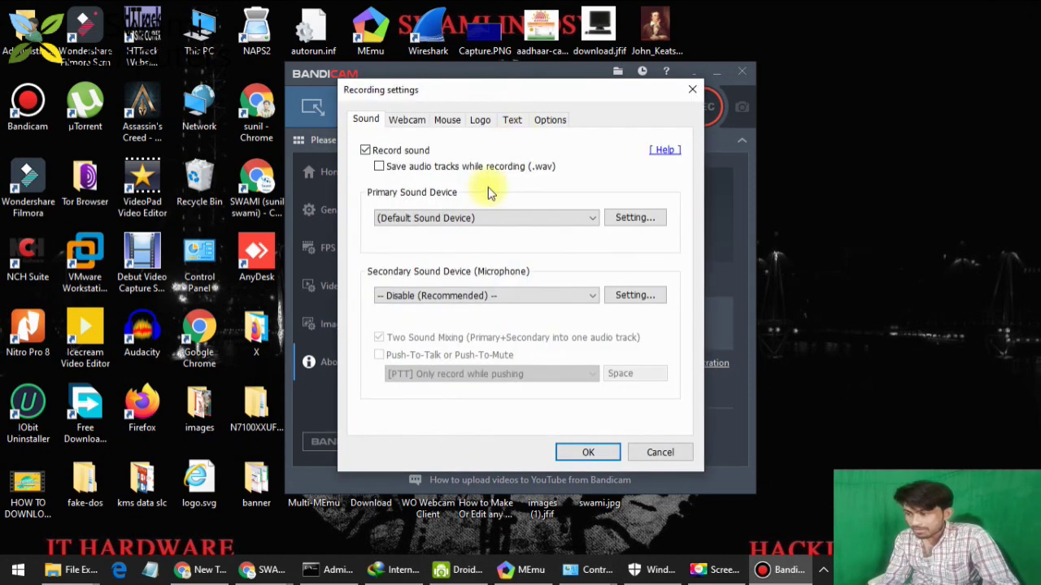
# Set Primary Sound Device to Microphone (DroidCam Virtual Audio), enable saving .wav audio tracks, and apply.
pyautogui.click(411, 219)
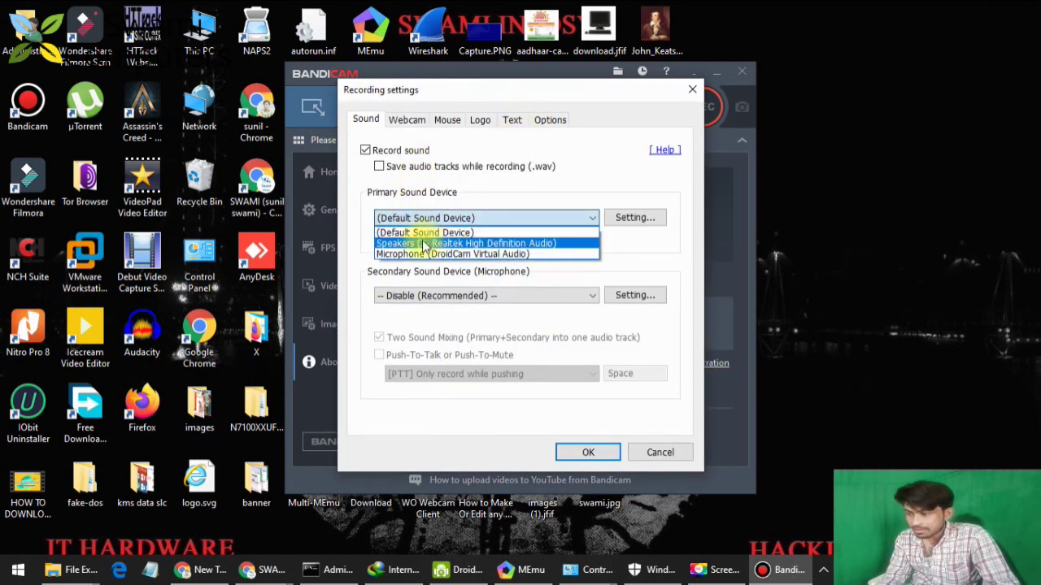
pyautogui.click(431, 254)
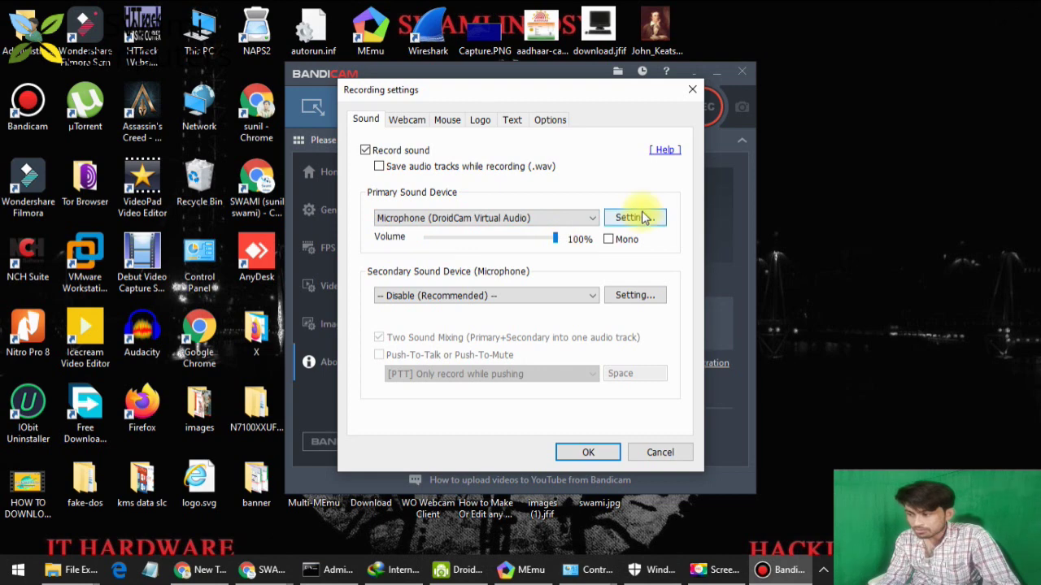
pyautogui.click(380, 167)
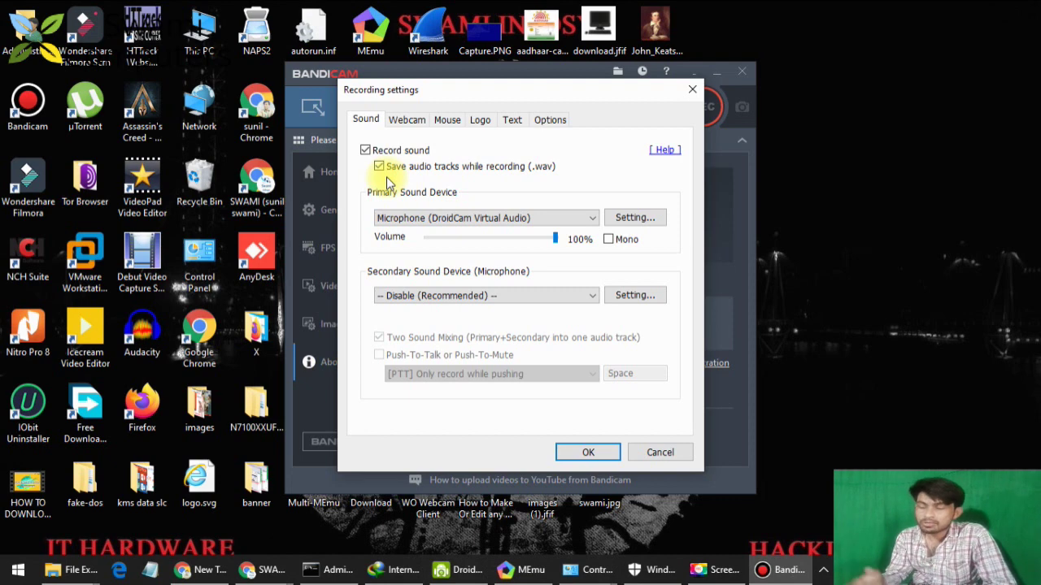
pyautogui.click(599, 457)
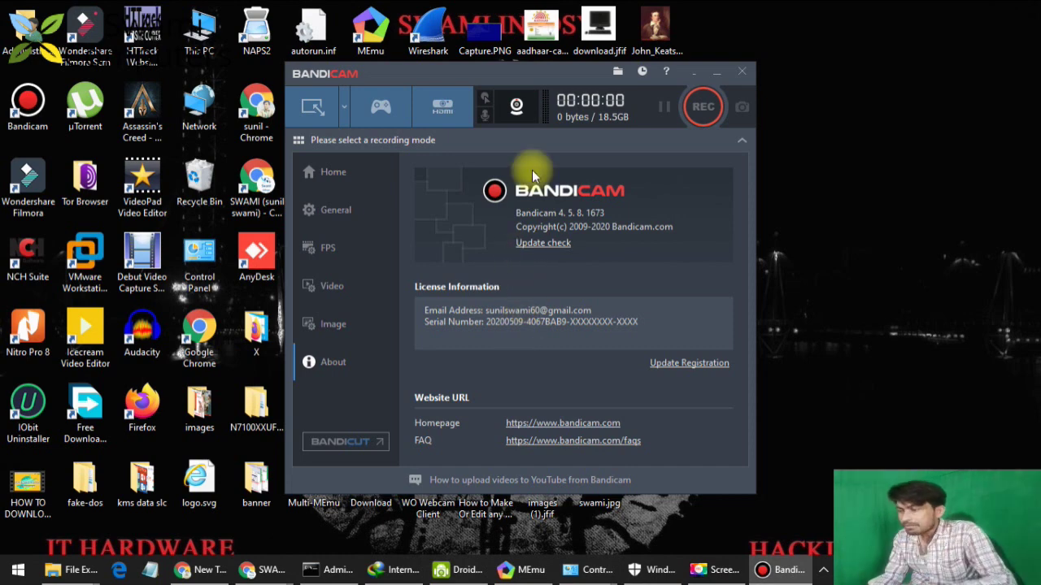
# Enable Preview webcam on screen, then decline the REC recording-mode prompt.
pyautogui.click(510, 112)
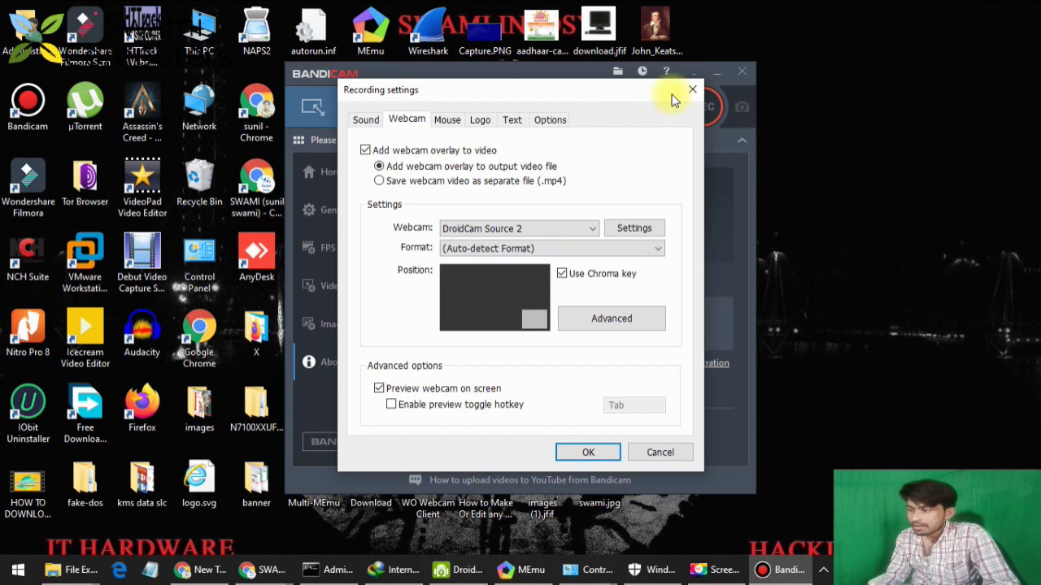
pyautogui.click(692, 89)
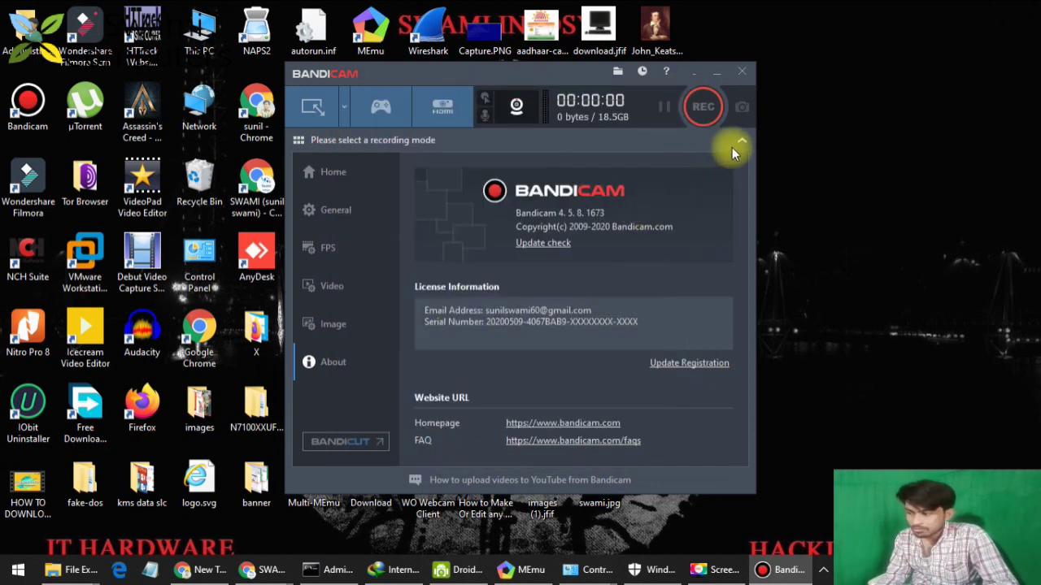
pyautogui.click(686, 97)
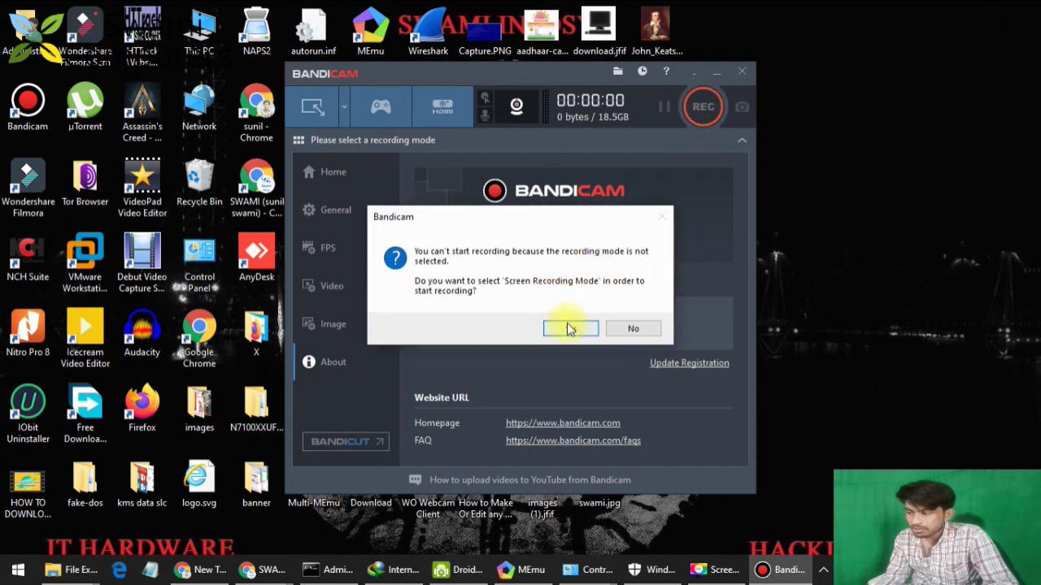
pyautogui.click(635, 328)
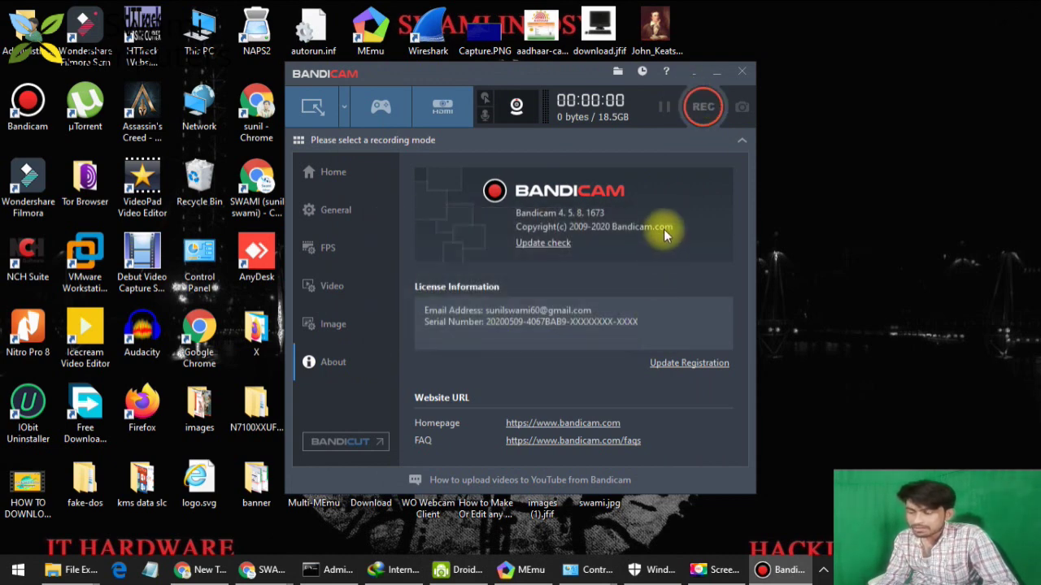
# Switch to Fullscreen recording mode and accept the advanced webcam settings.
pyautogui.click(335, 173)
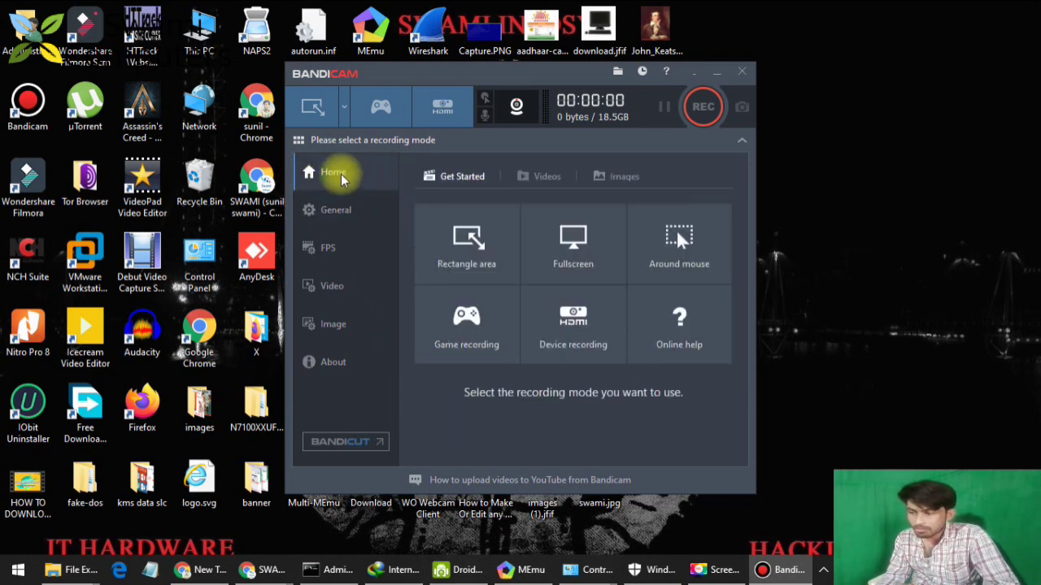
pyautogui.click(573, 244)
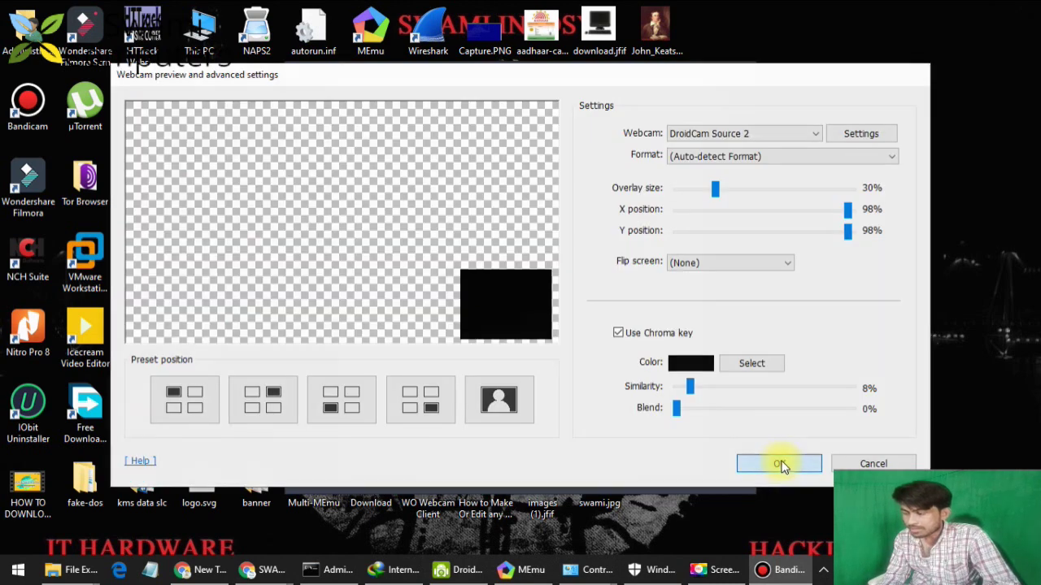
pyautogui.click(778, 463)
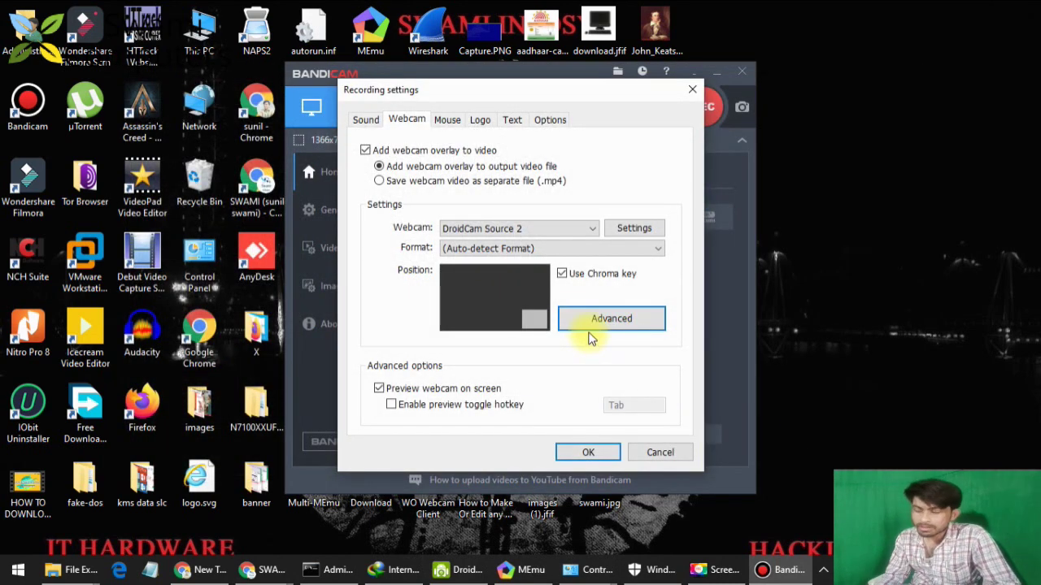
# Close Bandicam and open the DroidCam install folder under Program Files (x86) from DroidCam.Setup.6.0.1 (2).exe.
pyautogui.click(660, 453)
pyautogui.click(741, 72)
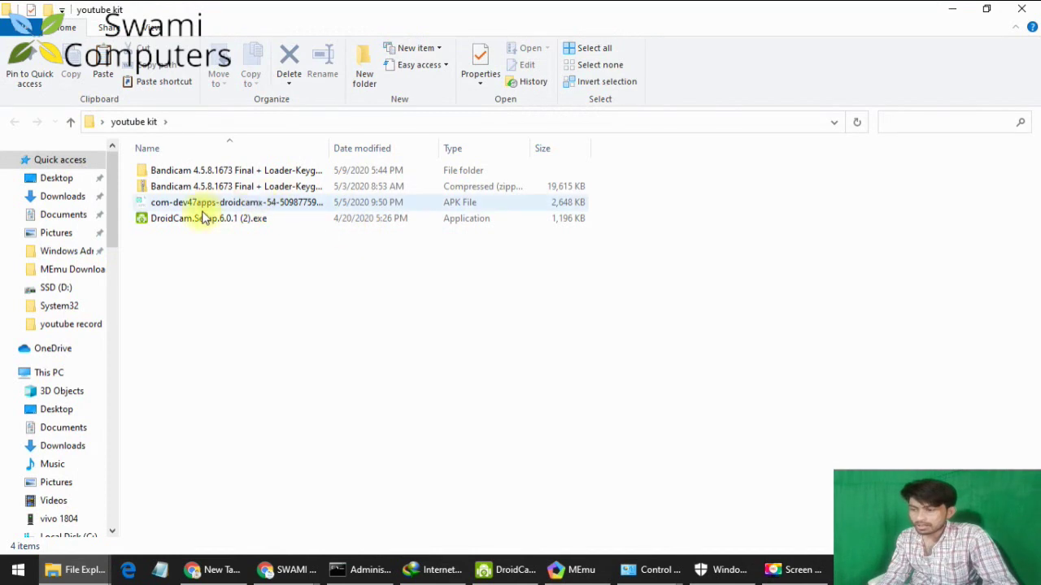
pyautogui.click(187, 225)
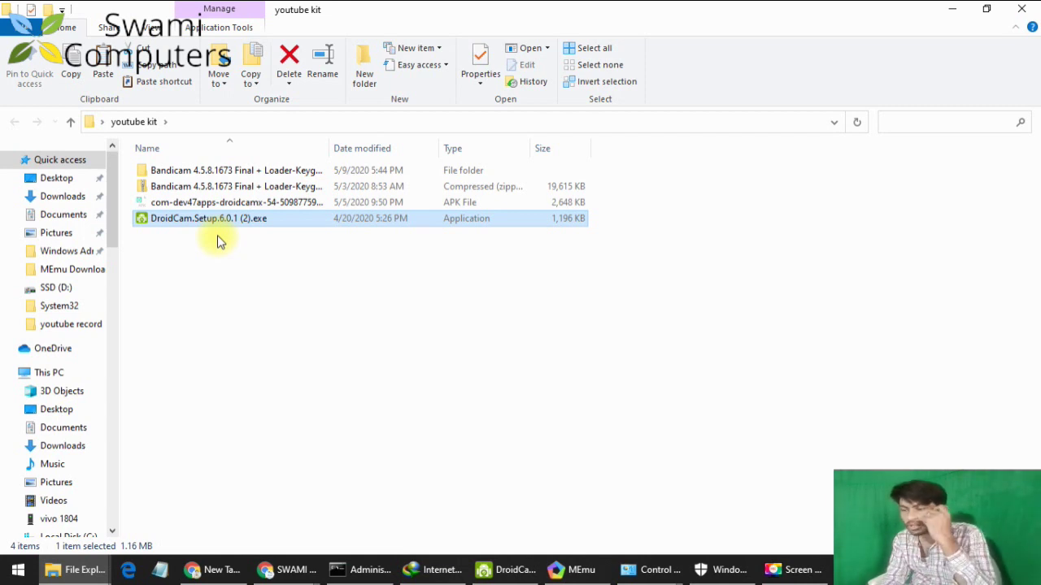
pyautogui.press('Return')
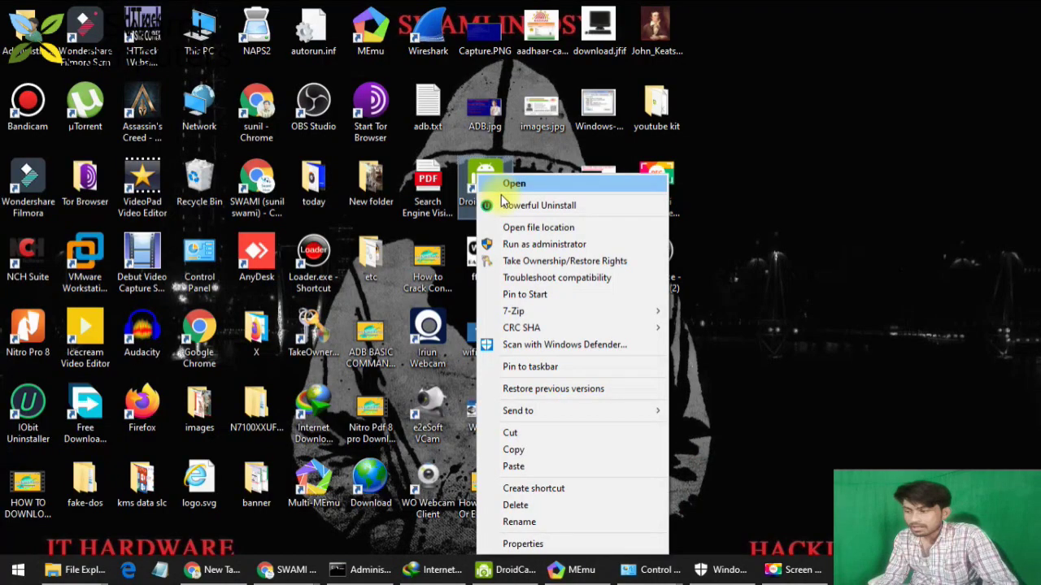
pyautogui.click(515, 227)
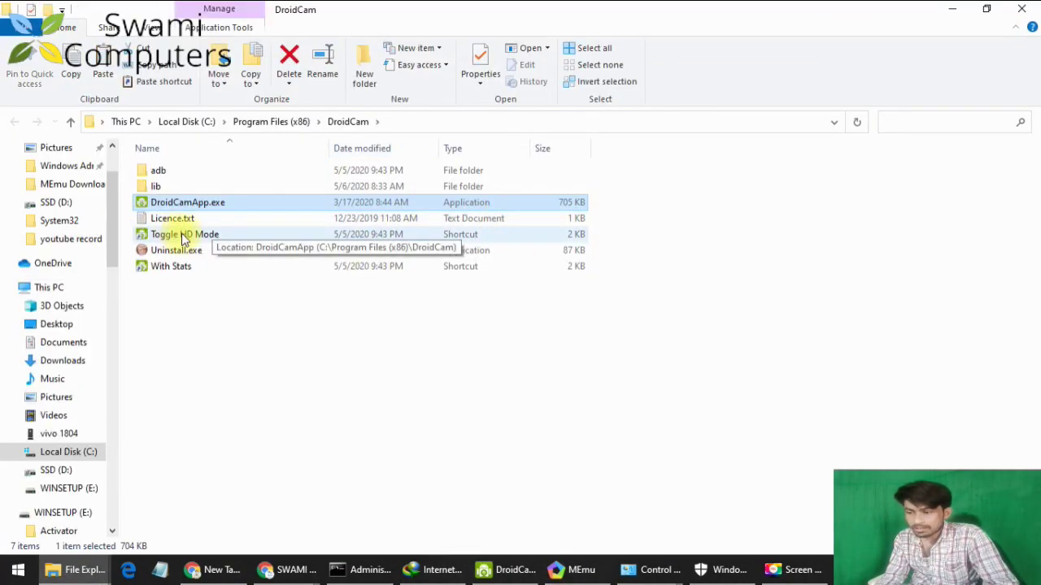
pyautogui.doubleClick(167, 236)
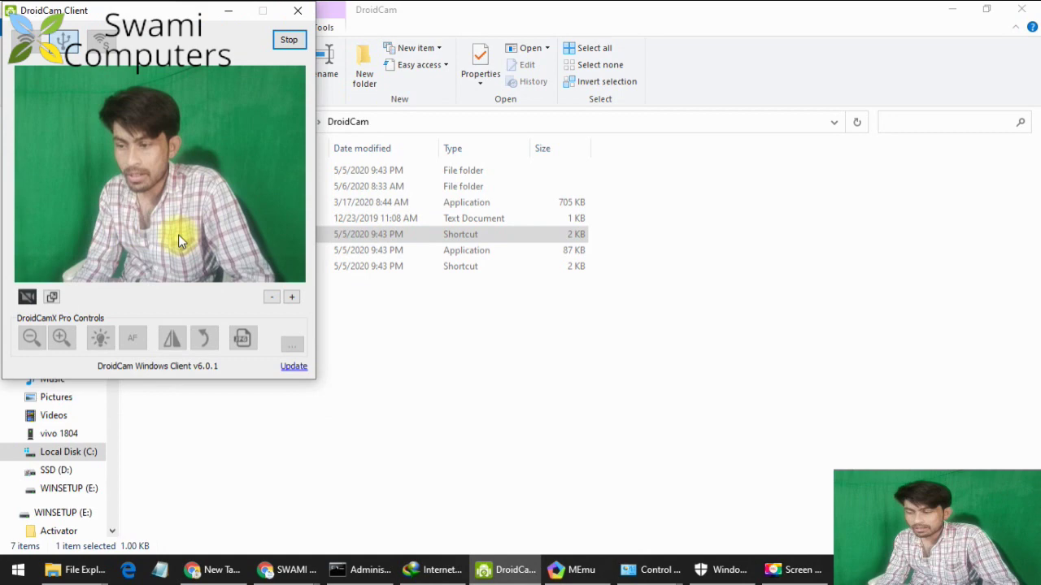